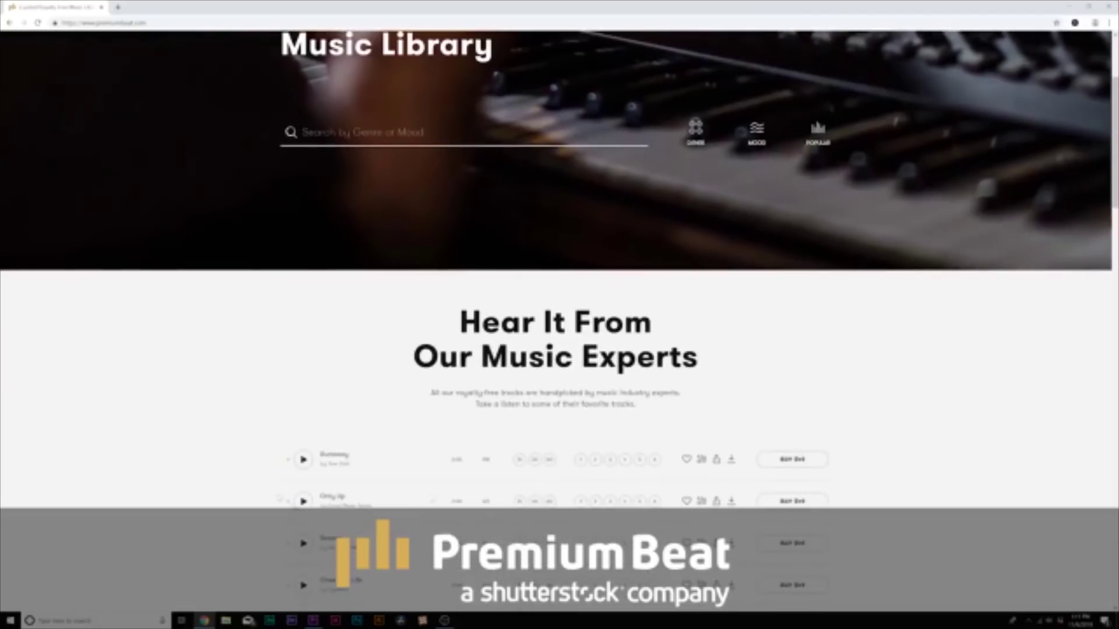
pyautogui.scroll(-2, 265, 462)
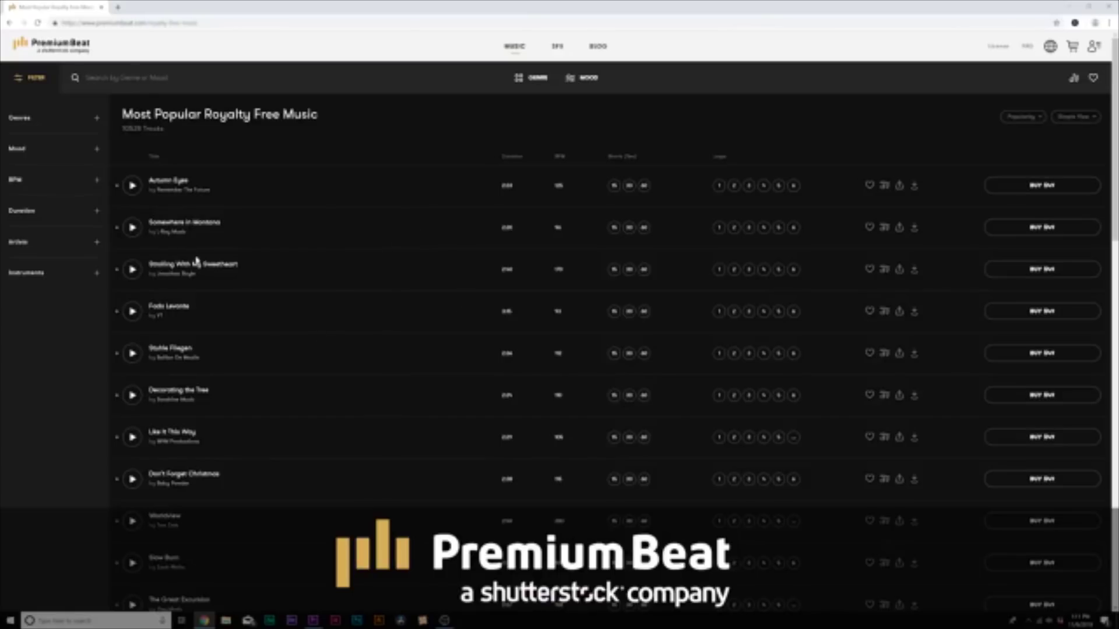
# - Preview a popular PremiumBeat track, browse the list, then collapse Genres and expand the Mood filters
pyautogui.click(136, 192)
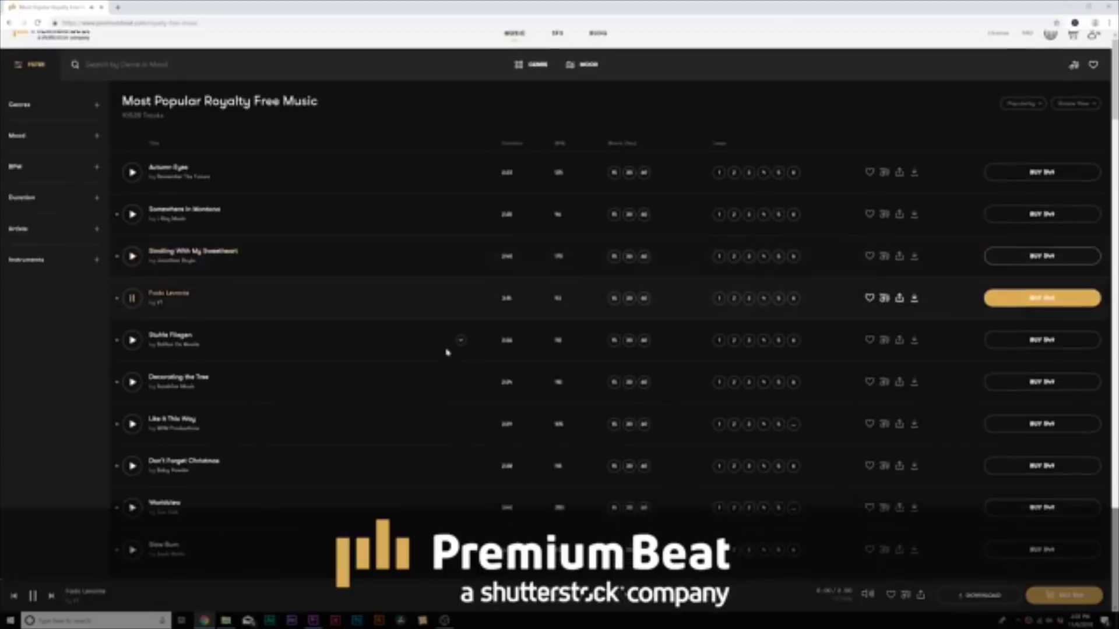
pyautogui.scroll(-3, 638, 430)
pyautogui.scroll(-4, 447, 352)
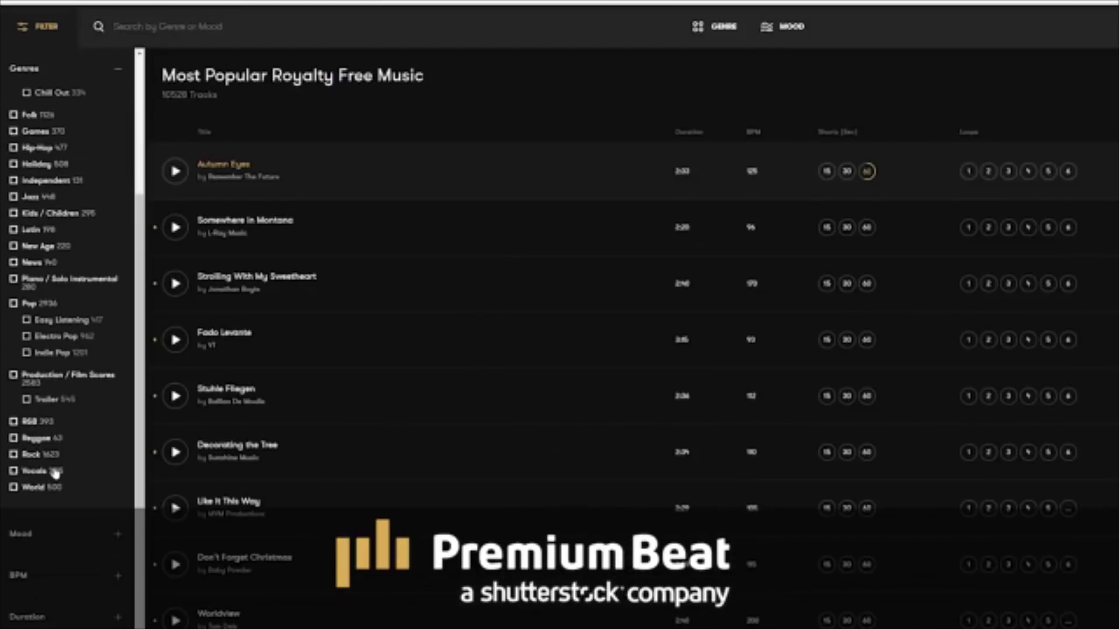
pyautogui.scroll(3, 55, 474)
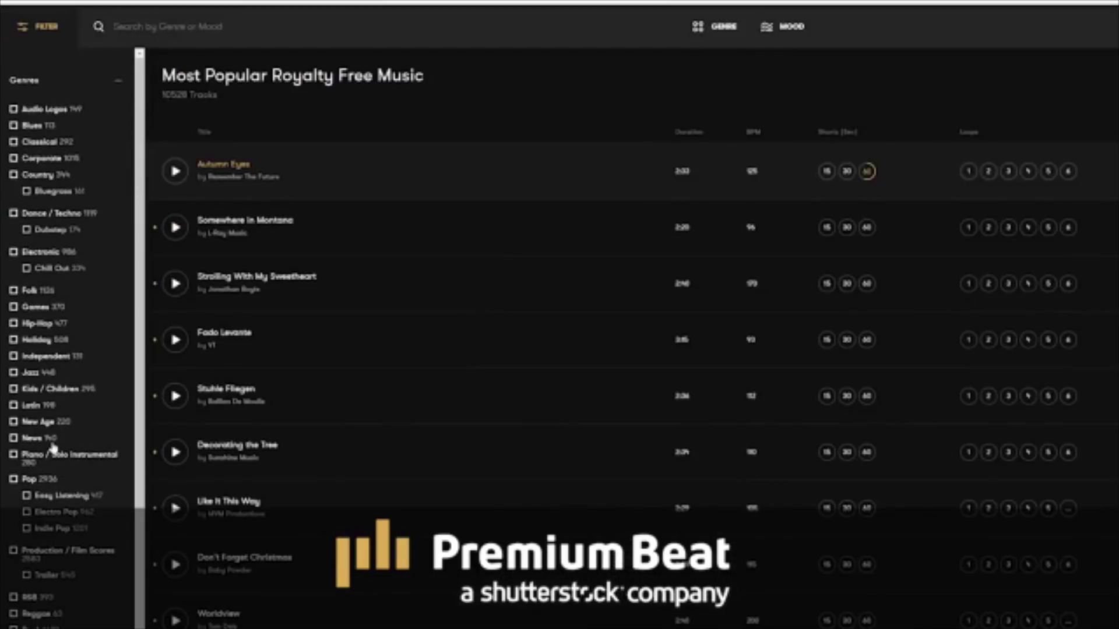
pyautogui.click(36, 79)
pyautogui.click(32, 121)
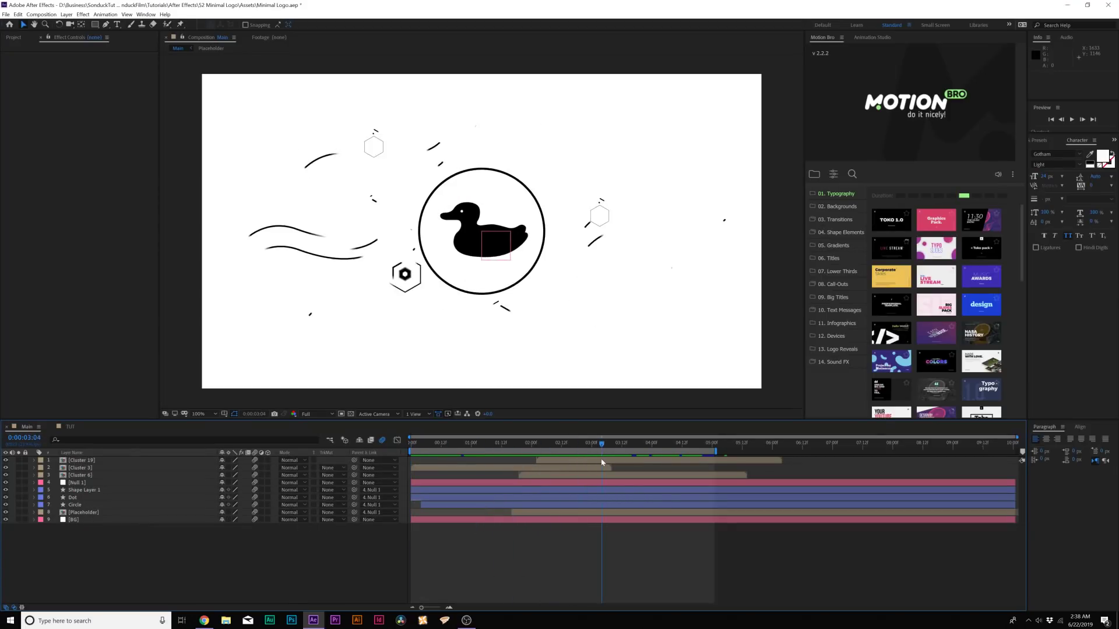
# - Switch to the TUT composition holding the duck placeholder and BG layer, leaving nothing selected
pyautogui.click(68, 427)
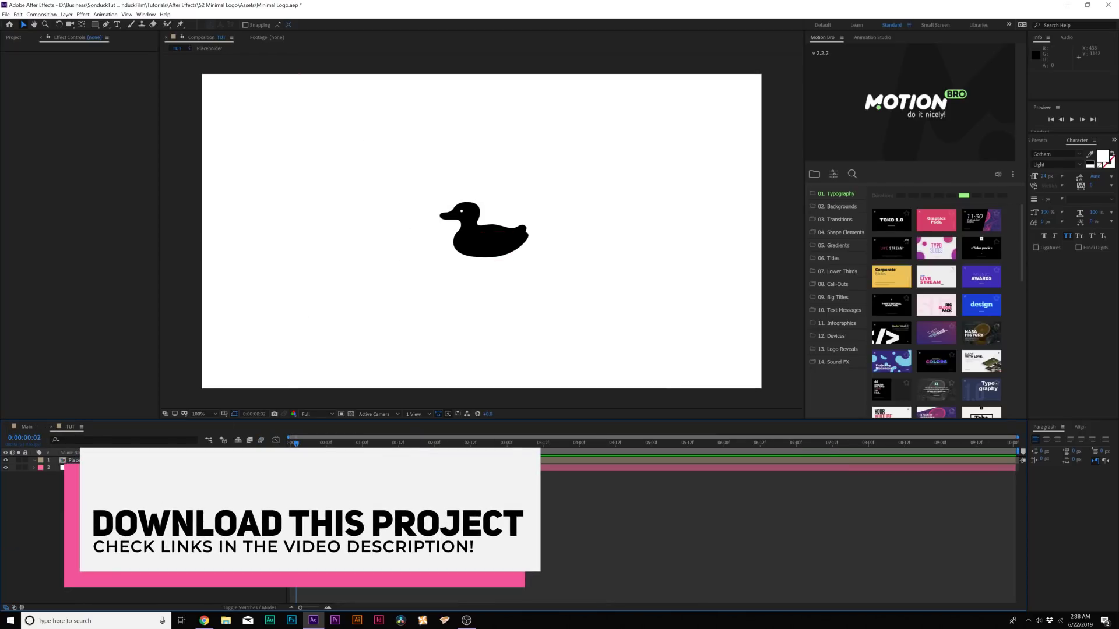
pyautogui.click(116, 467)
pyautogui.click(330, 407)
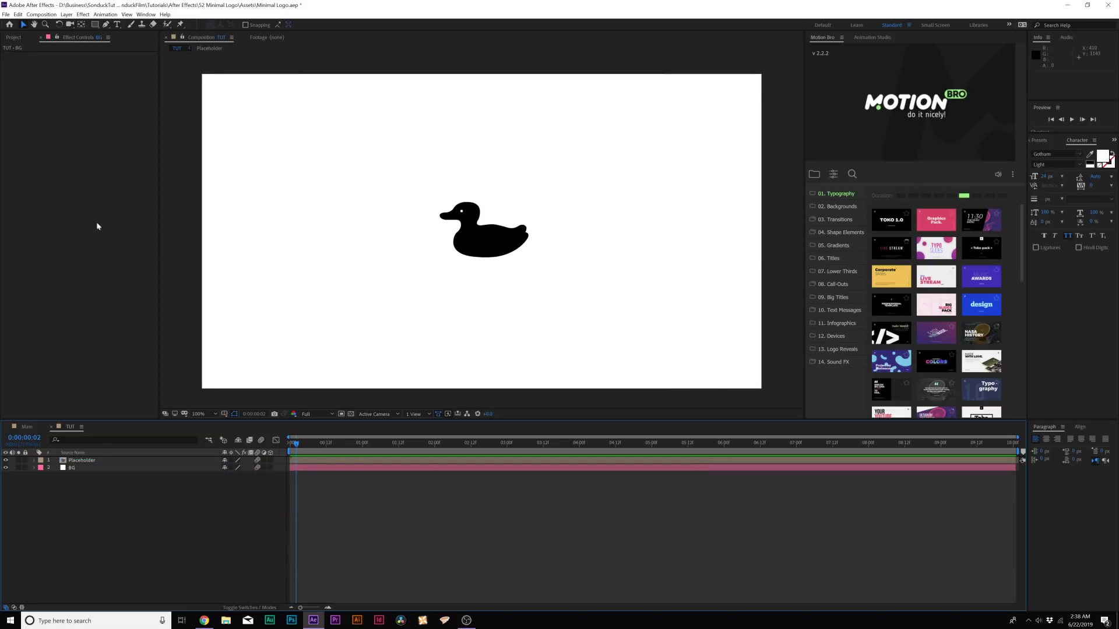
pyautogui.moveTo(95, 24); pyautogui.dragTo(139, 44)
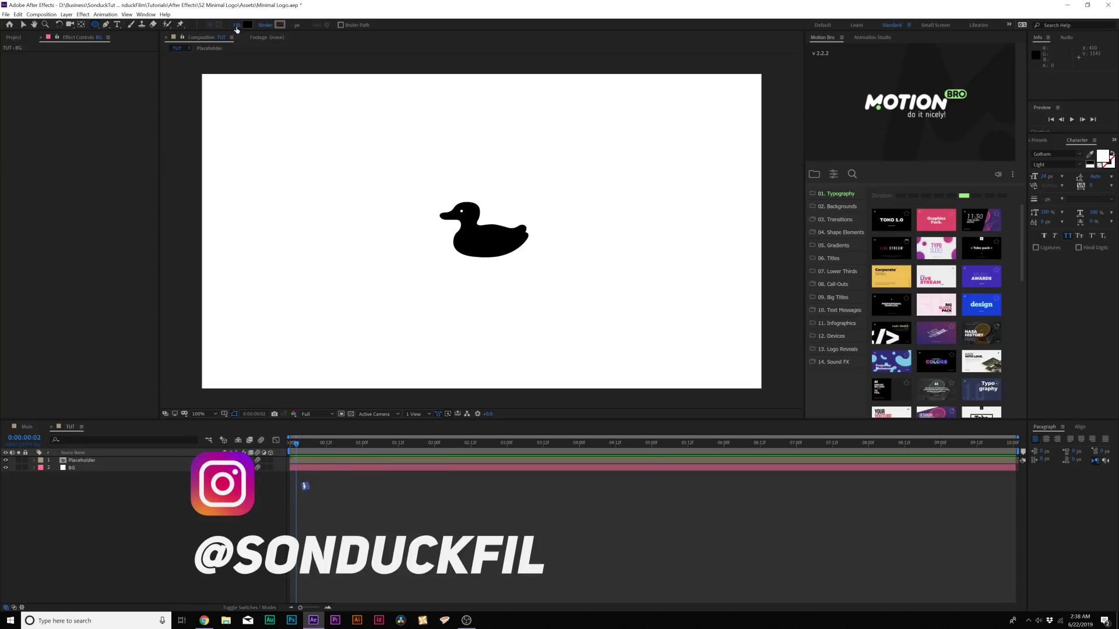
# - Set new shapes to no fill with a solid black stroke
pyautogui.click(236, 25)
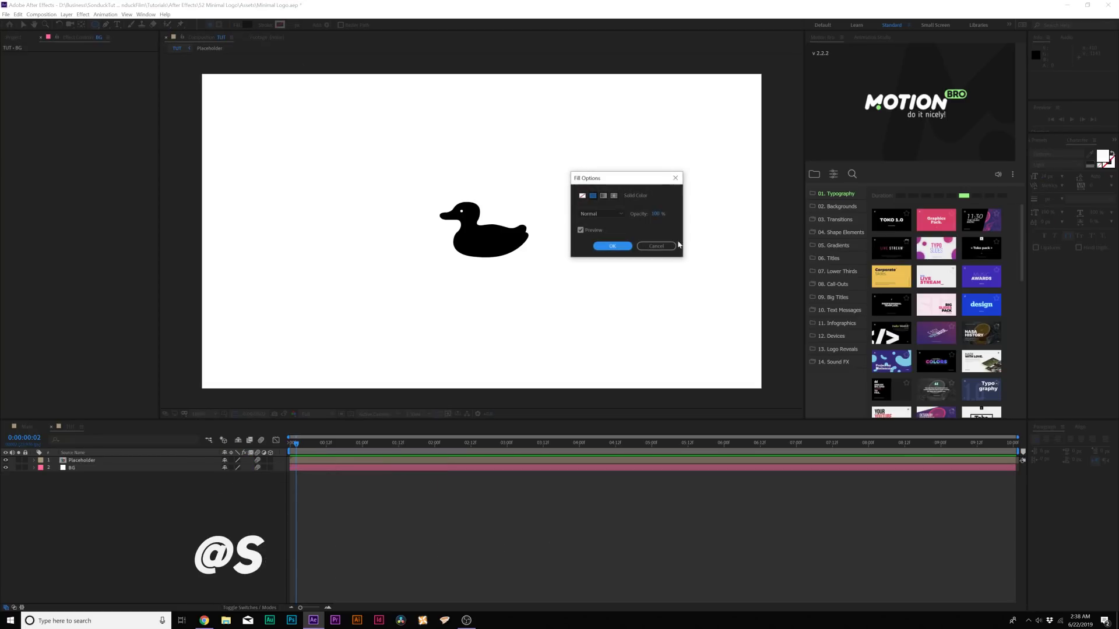
pyautogui.click(601, 247)
pyautogui.click(265, 25)
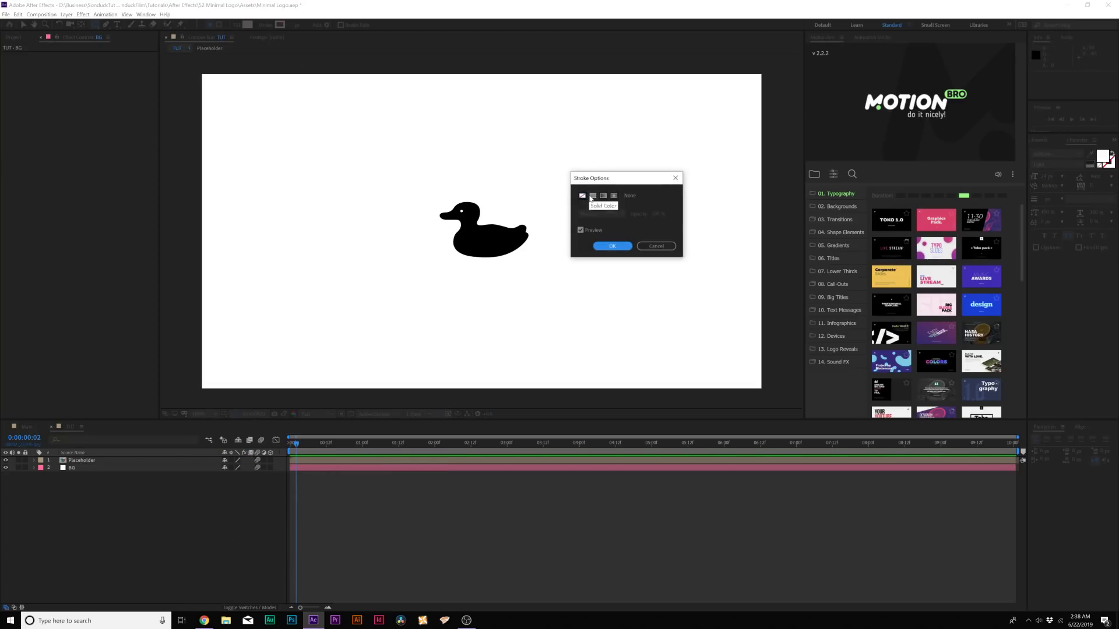
pyautogui.click(592, 196)
pyautogui.click(612, 246)
pyautogui.click(279, 26)
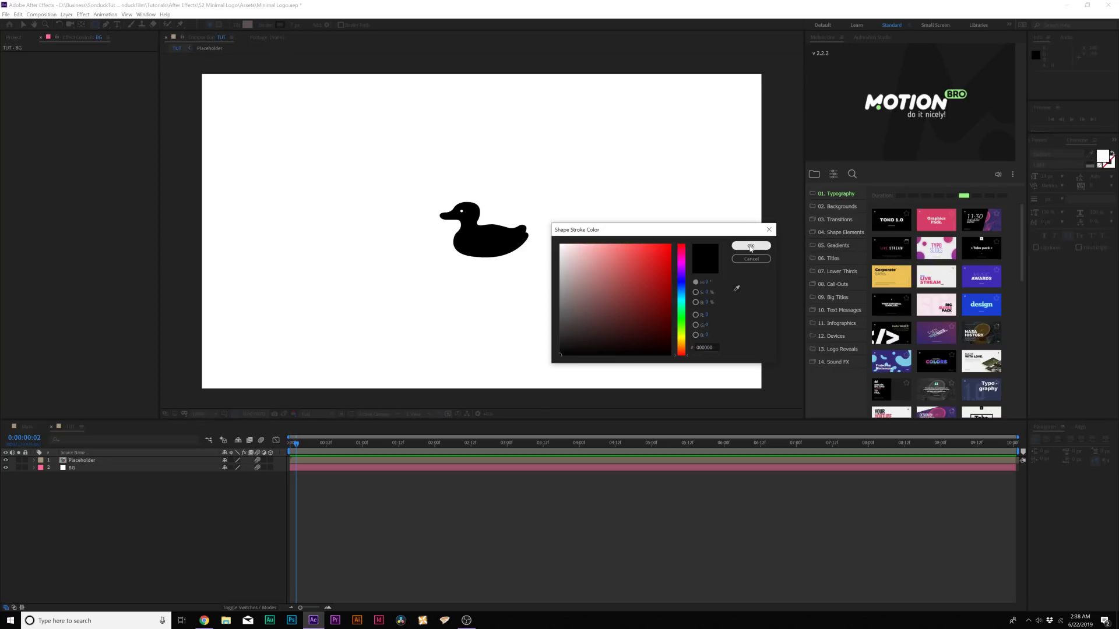
pyautogui.click(751, 246)
# - Draw a circle around the duck and centre it horizontally and vertically in the composition
pyautogui.moveTo(477, 227)
pyautogui.mouseDown()
pyautogui.moveTo(531, 295)
pyautogui.moveTo(538, 287)
pyautogui.mouseUp()
pyautogui.press('ctrl')
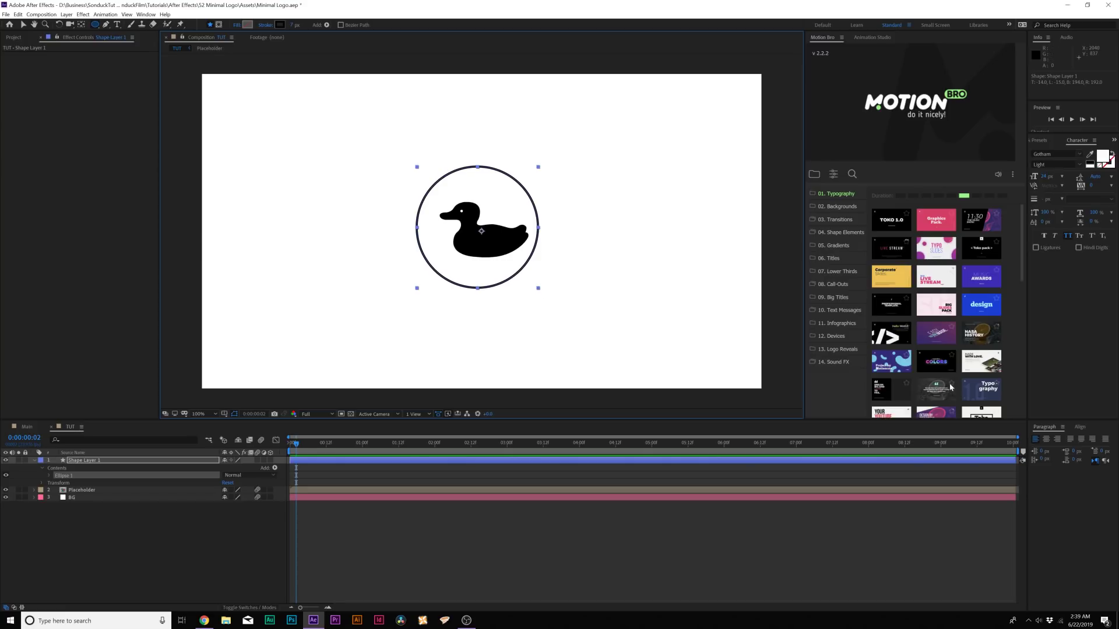
pyautogui.click(1079, 427)
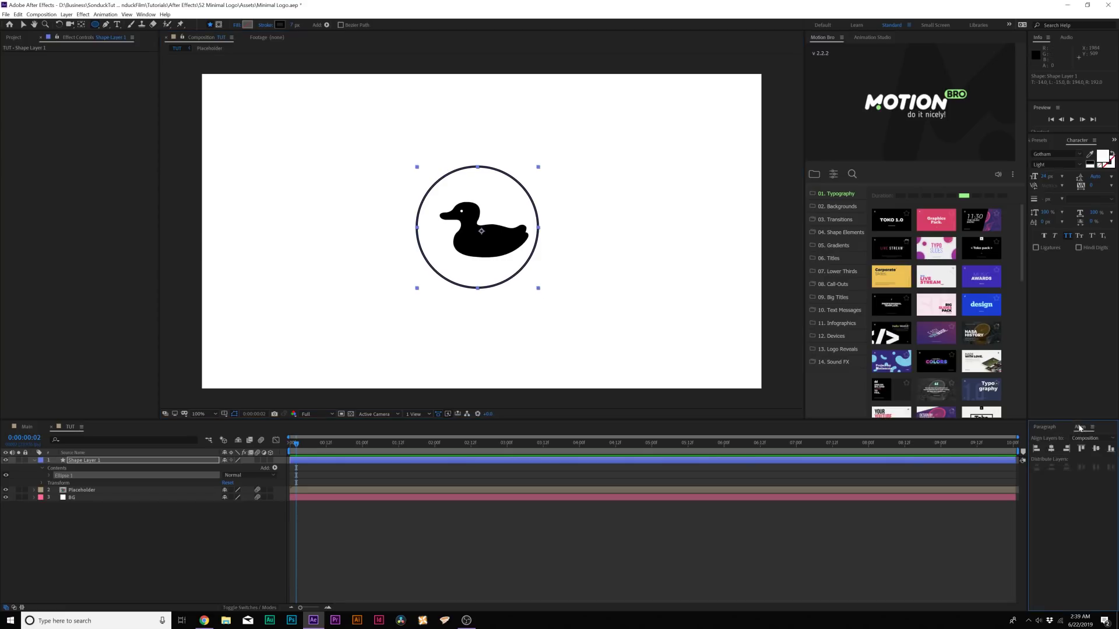
pyautogui.click(1052, 450)
pyautogui.click(1098, 450)
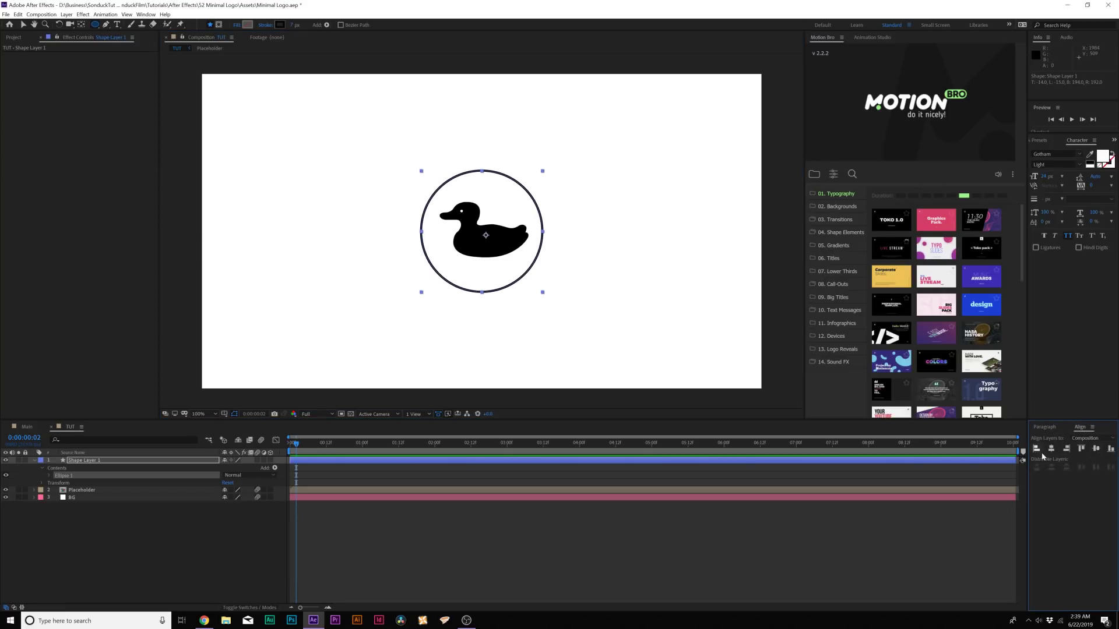
pyautogui.click(150, 13)
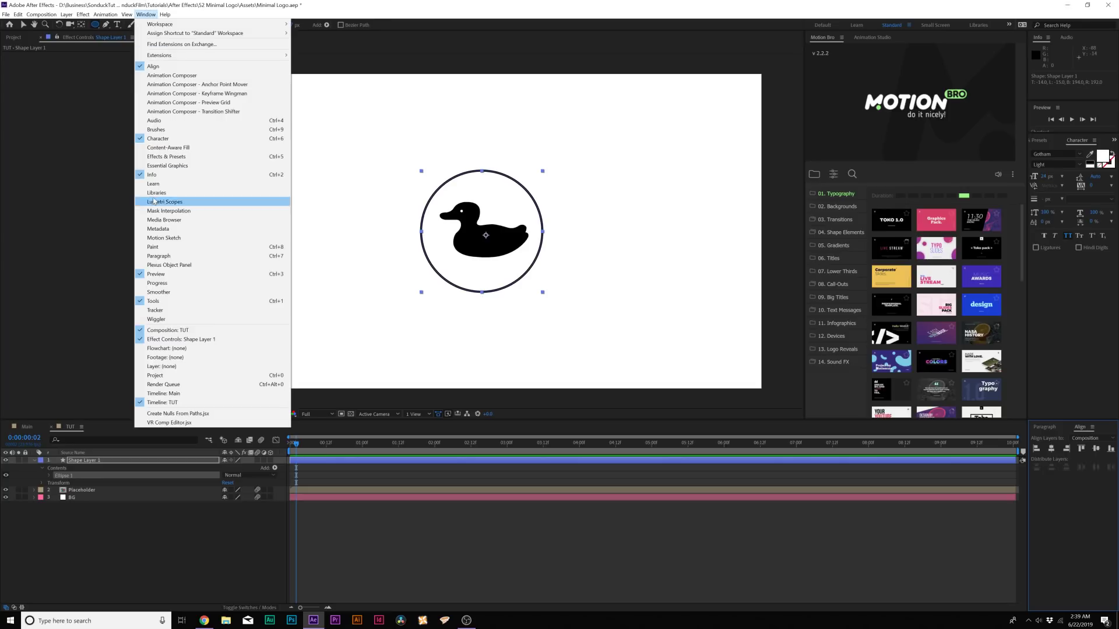
pyautogui.click(582, 544)
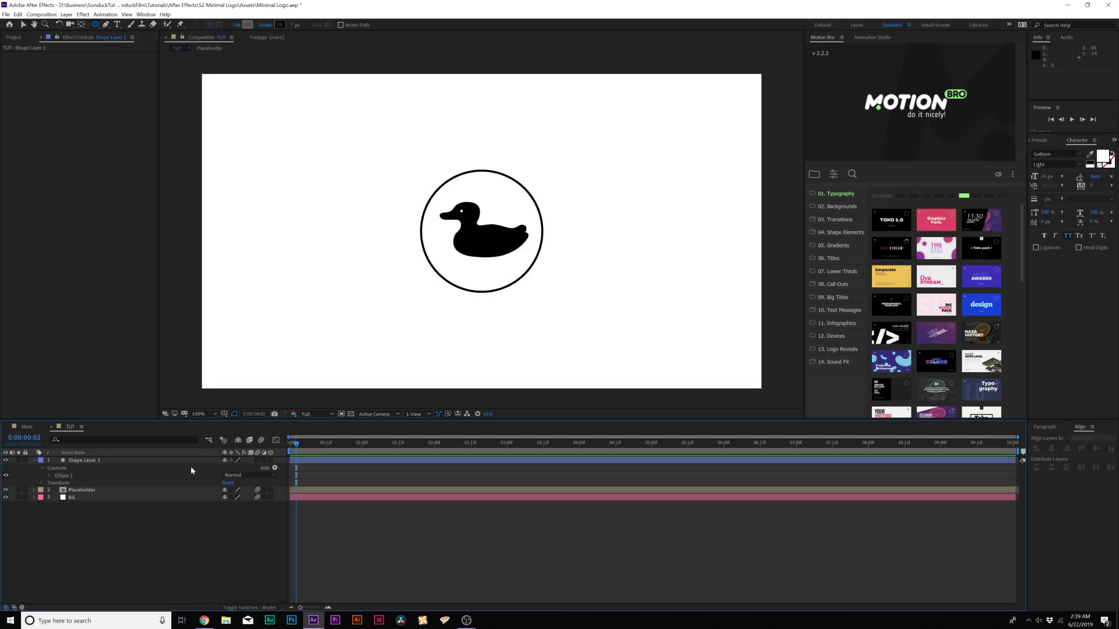
pyautogui.click(93, 461)
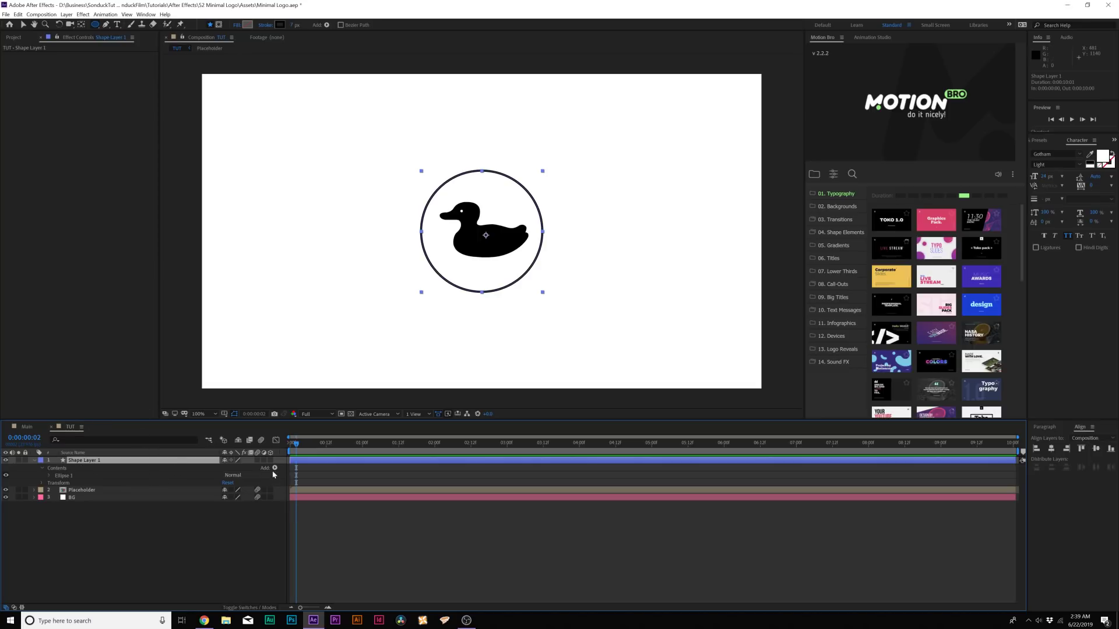
# - Add Trim Paths to the circle and keyframe End from 0% to 100% later in time
pyautogui.click(274, 468)
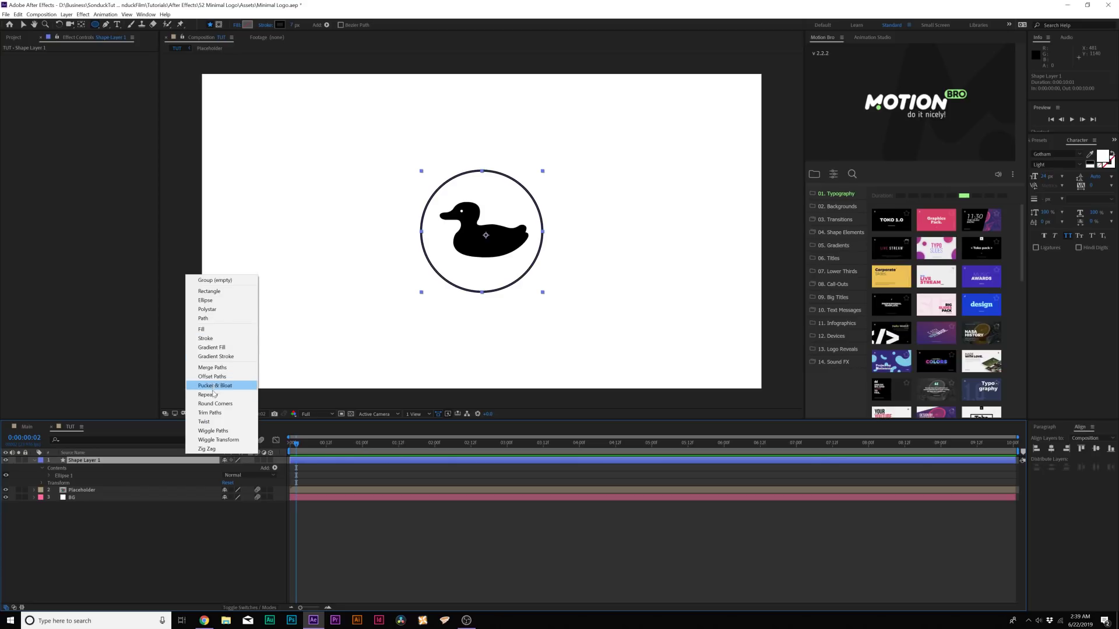
pyautogui.click(210, 412)
pyautogui.click(48, 483)
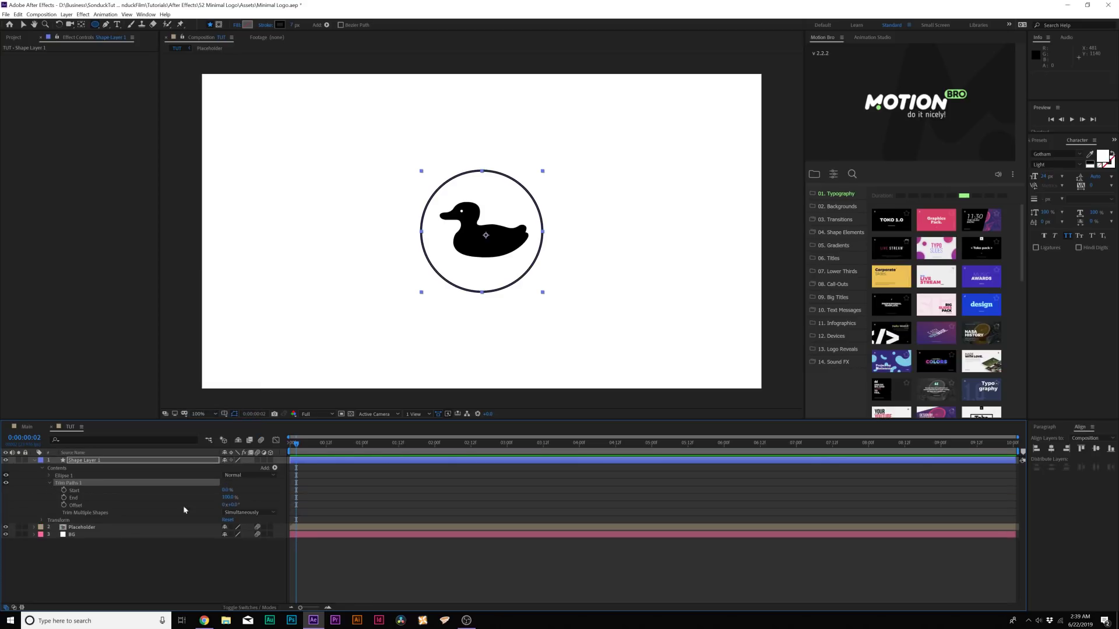
pyautogui.moveTo(226, 497); pyautogui.dragTo(105, 498)
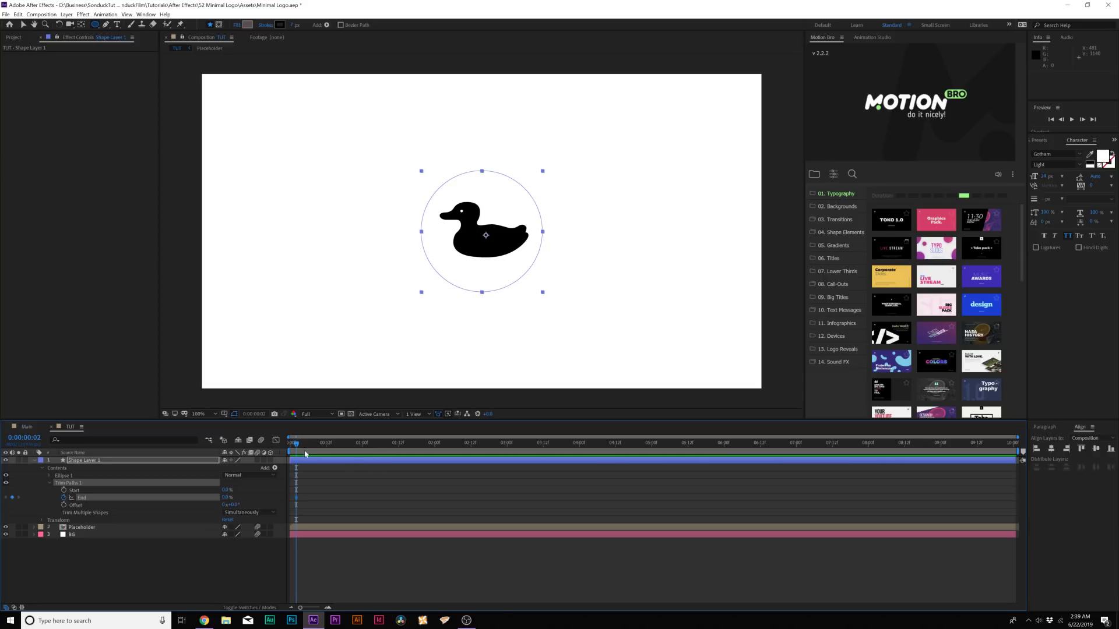
pyautogui.moveTo(305, 451); pyautogui.dragTo(378, 450)
pyautogui.moveTo(222, 501); pyautogui.dragTo(365, 512)
# - Scrub the timeline to preview the circle drawing itself on
pyautogui.click(364, 512)
pyautogui.moveTo(370, 444)
pyautogui.mouseDown()
pyautogui.moveTo(289, 450)
pyautogui.moveTo(380, 450)
pyautogui.mouseUp()
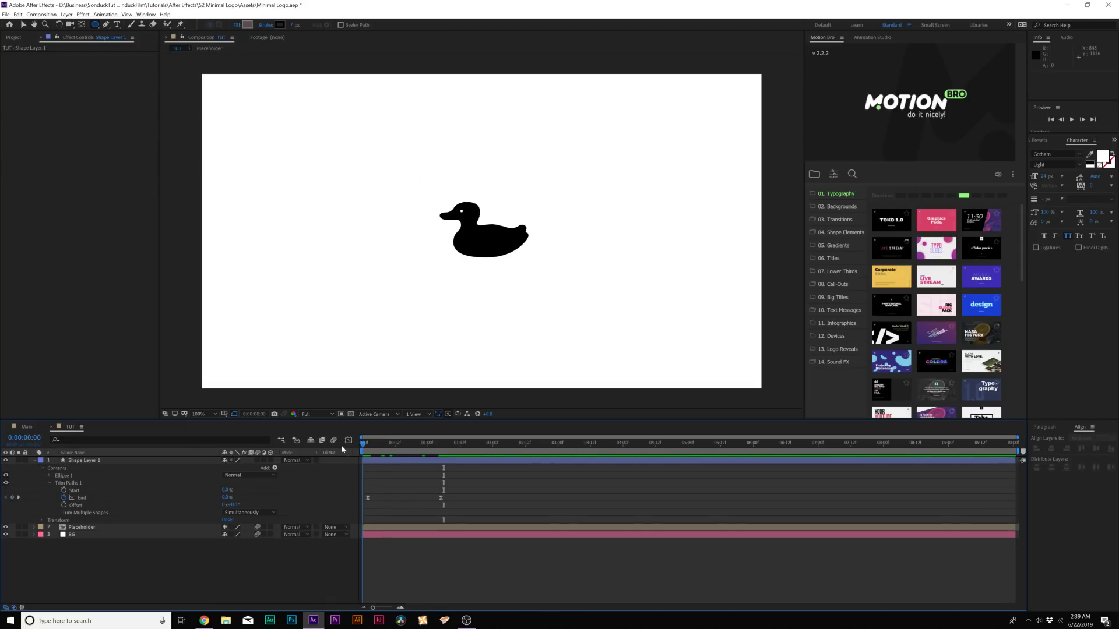
pyautogui.moveTo(368, 451)
pyautogui.mouseDown()
pyautogui.moveTo(471, 459)
pyautogui.moveTo(378, 460)
pyautogui.moveTo(408, 463)
pyautogui.moveTo(399, 465)
pyautogui.mouseUp()
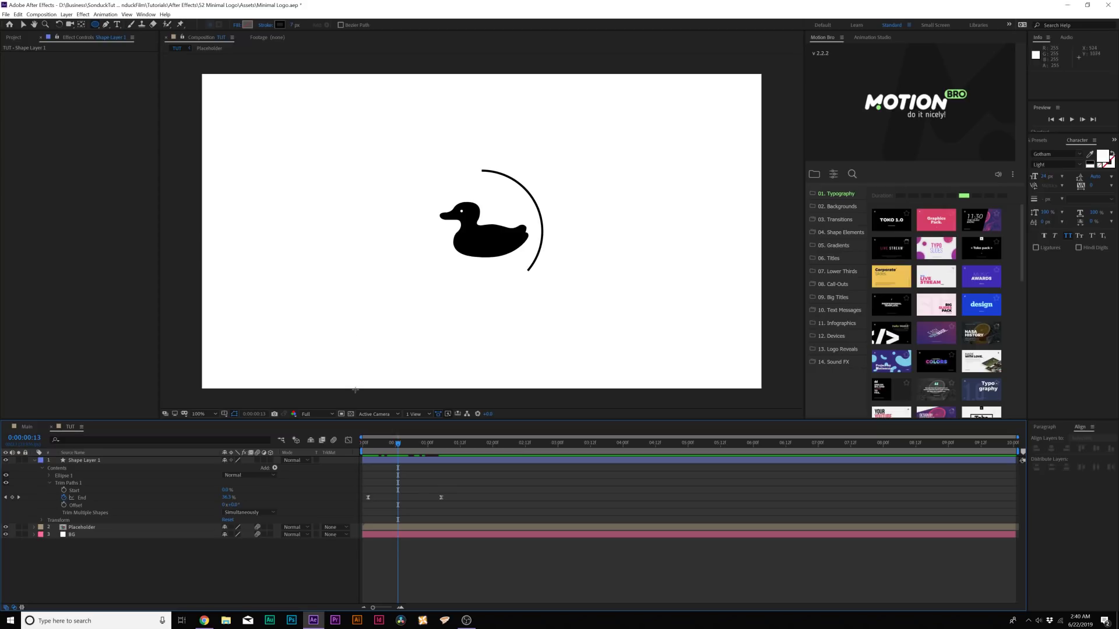
pyautogui.moveTo(378, 443)
pyautogui.mouseDown()
pyautogui.moveTo(366, 450)
pyautogui.moveTo(377, 453)
pyautogui.mouseUp()
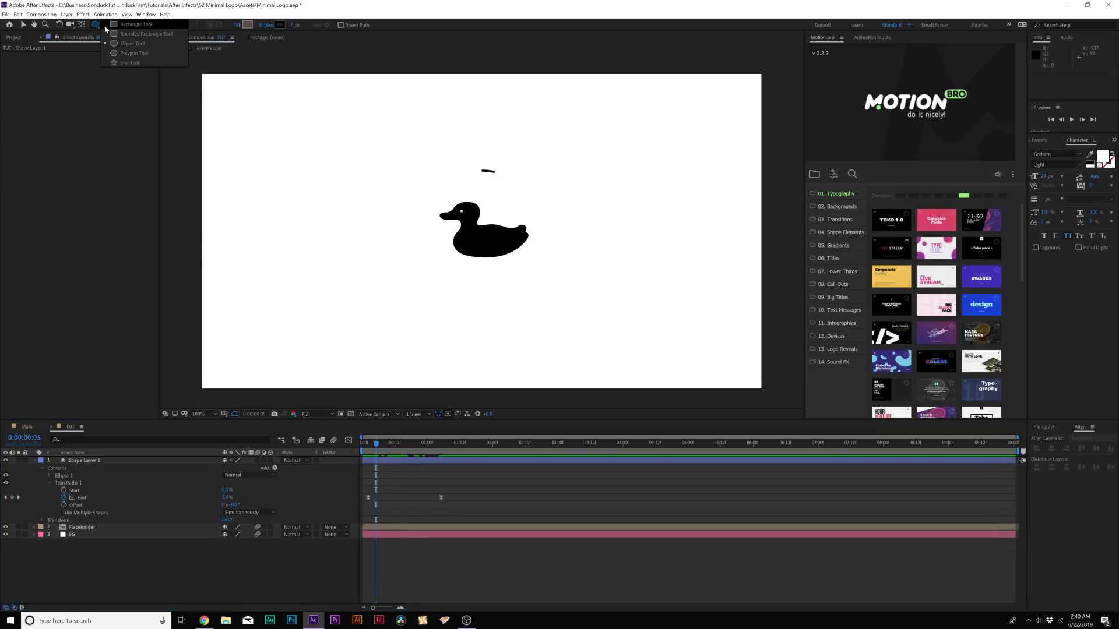
# - Switch new shapes to solid fill with no stroke and draw a small dot left of the duck
pyautogui.click(237, 25)
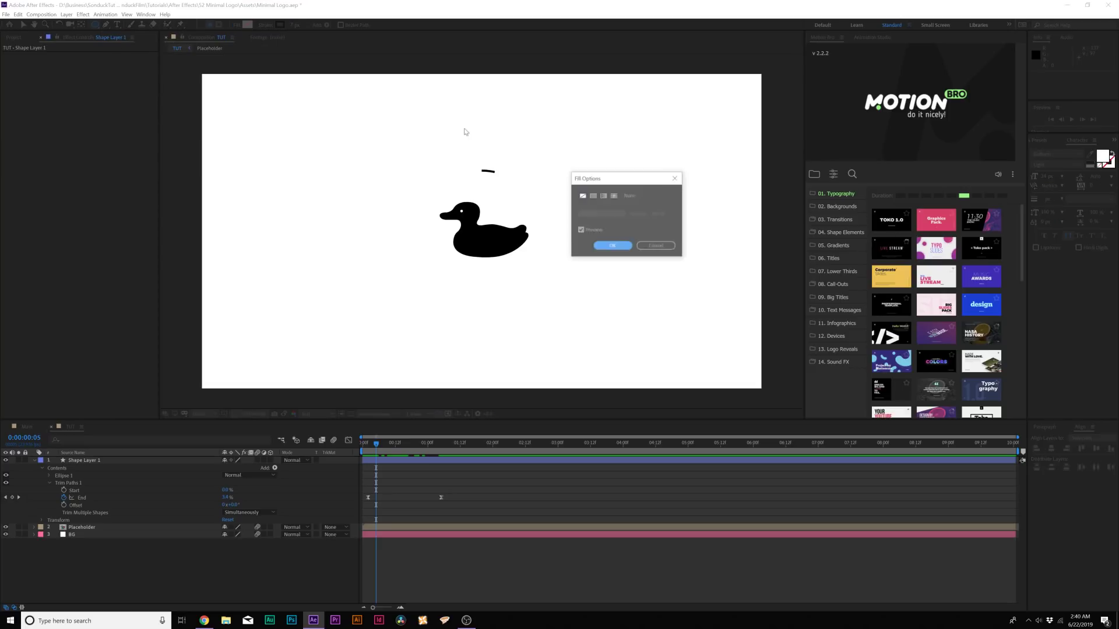
pyautogui.click(584, 196)
pyautogui.click(611, 244)
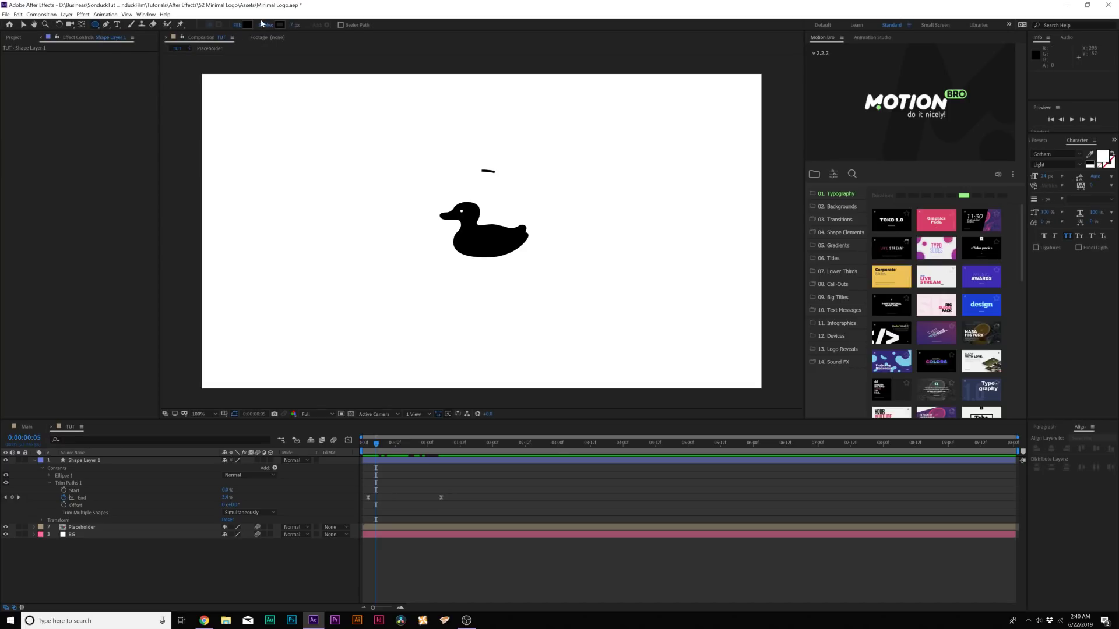
pyautogui.click(265, 25)
pyautogui.click(582, 196)
pyautogui.click(611, 245)
pyautogui.moveTo(354, 258); pyautogui.dragTo(374, 278)
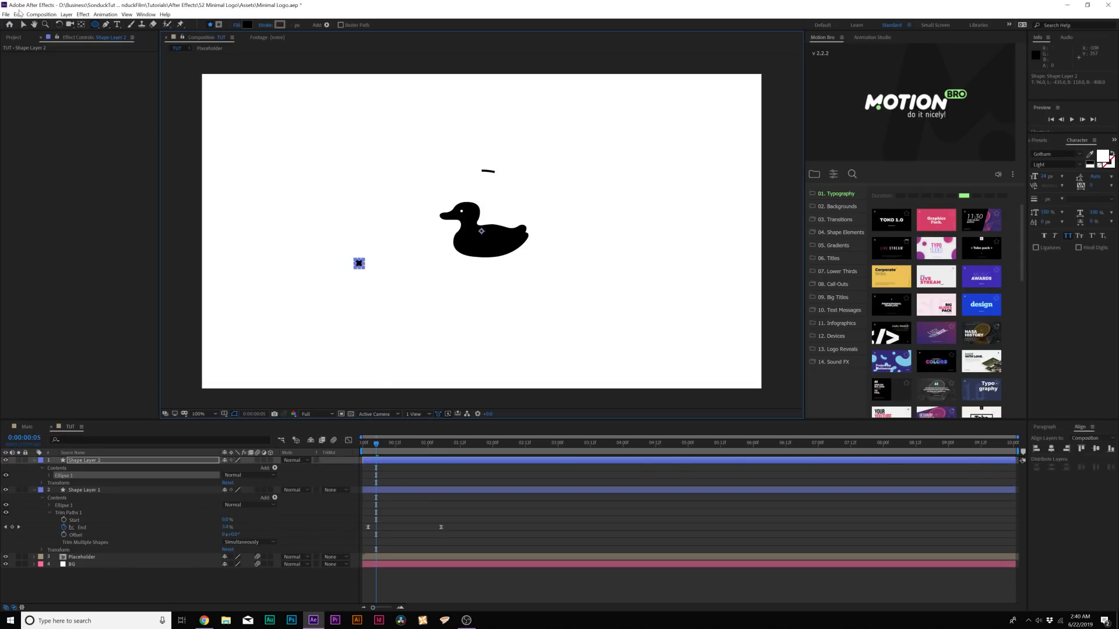
# - Select the dot's shape layer and rename it Dot
pyautogui.click(21, 25)
pyautogui.click(398, 332)
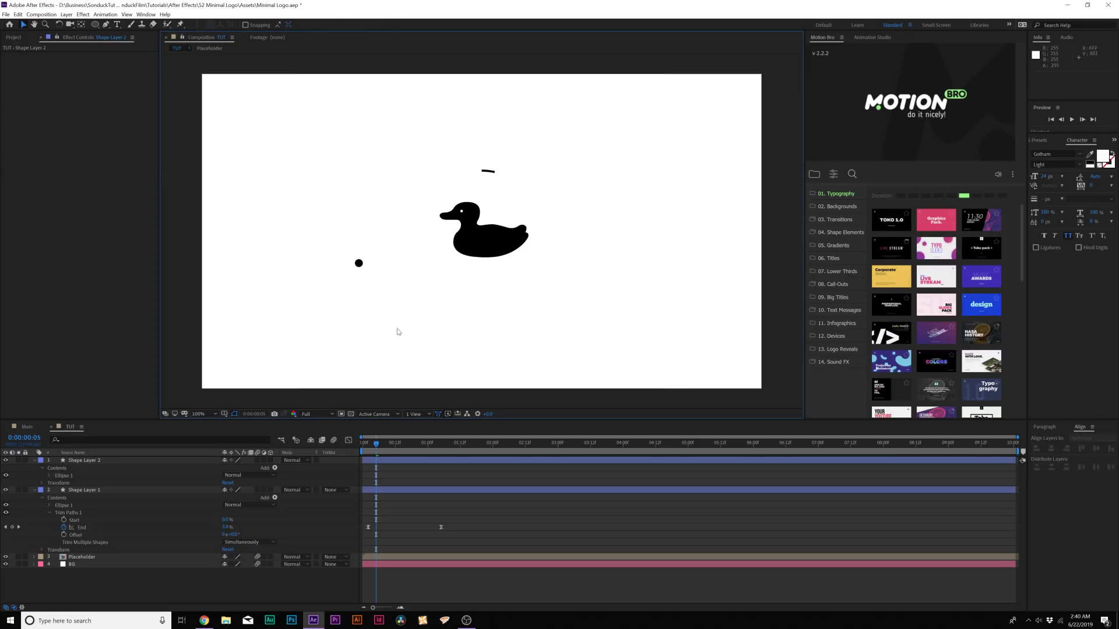
pyautogui.click(103, 463)
pyautogui.press('Return')
pyautogui.write('Dot')
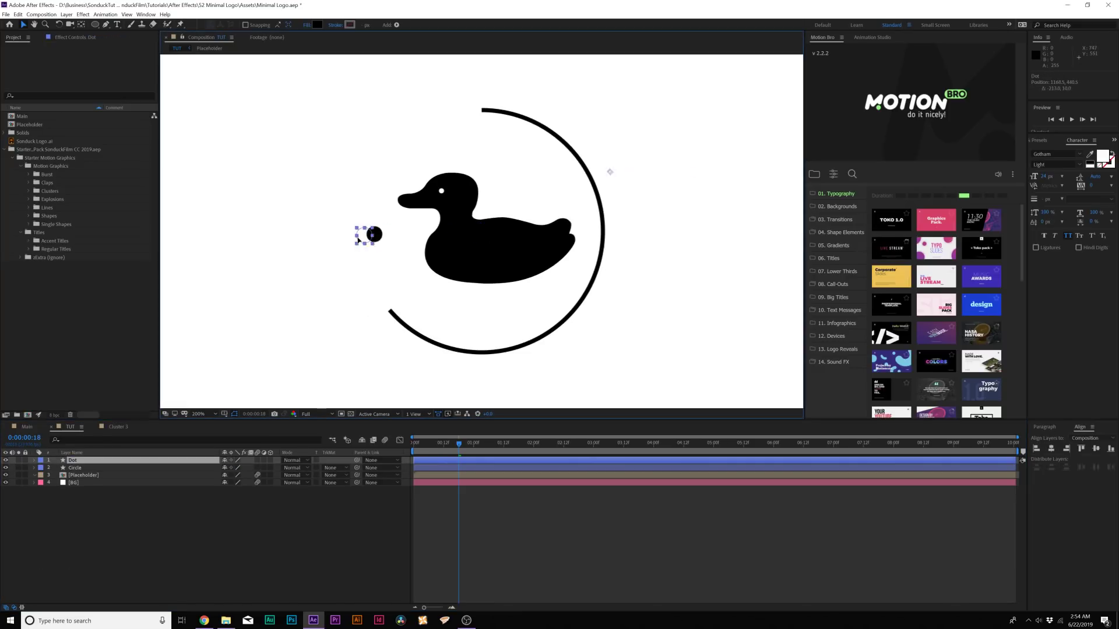
# - Nudge the dot left, then convert the Circle's Ellipse Path 1 to a Bezier path and select its Path
pyautogui.moveTo(362, 239); pyautogui.dragTo(349, 243)
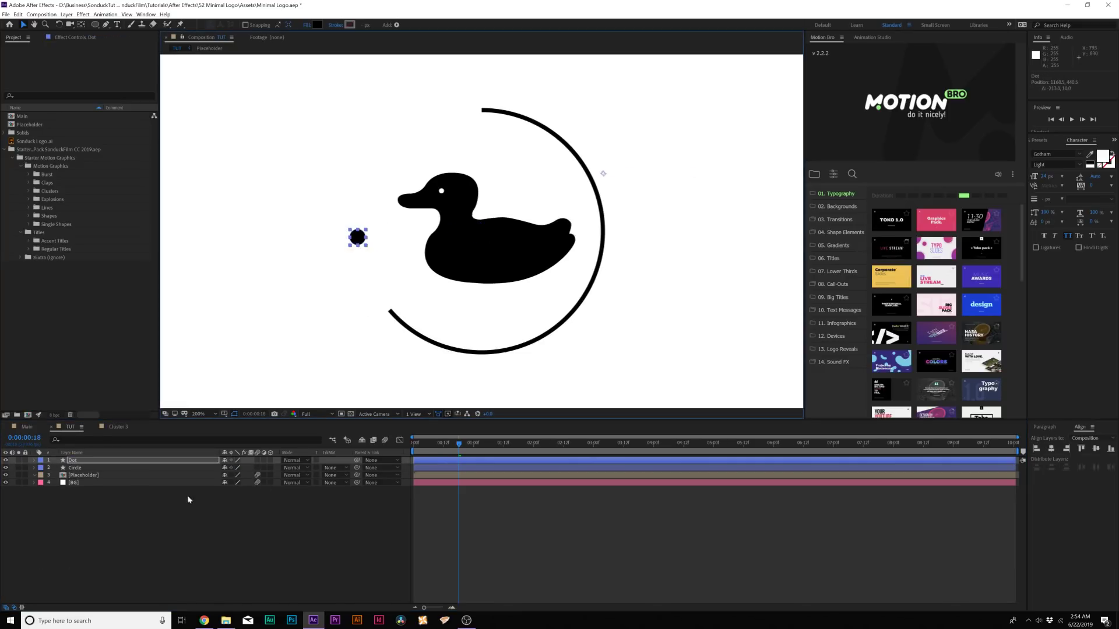
pyautogui.click(46, 468)
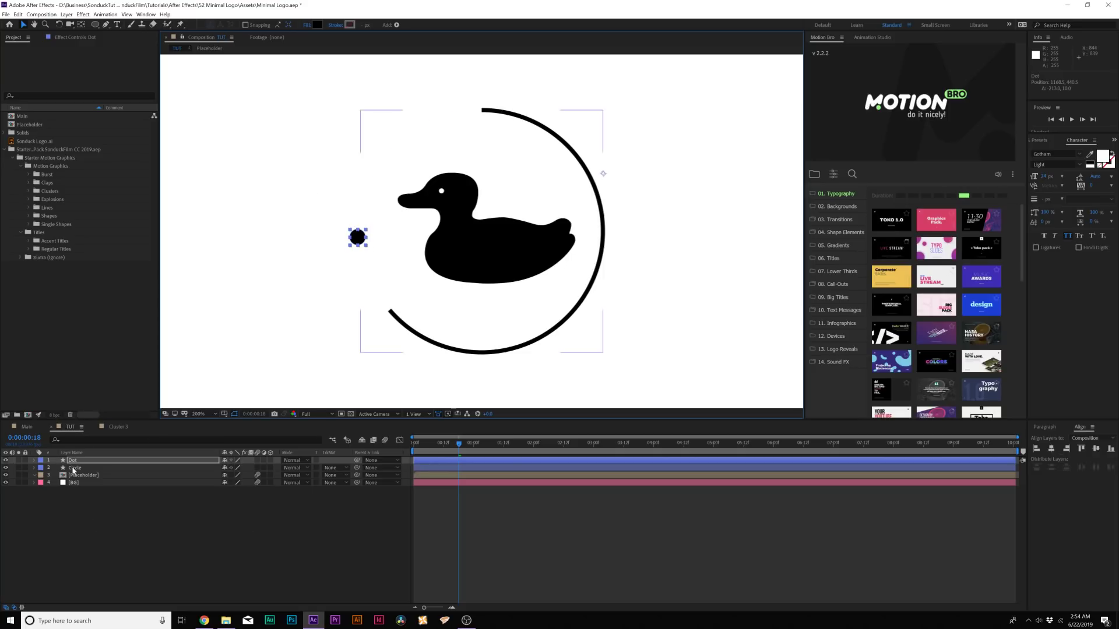
pyautogui.click(34, 468)
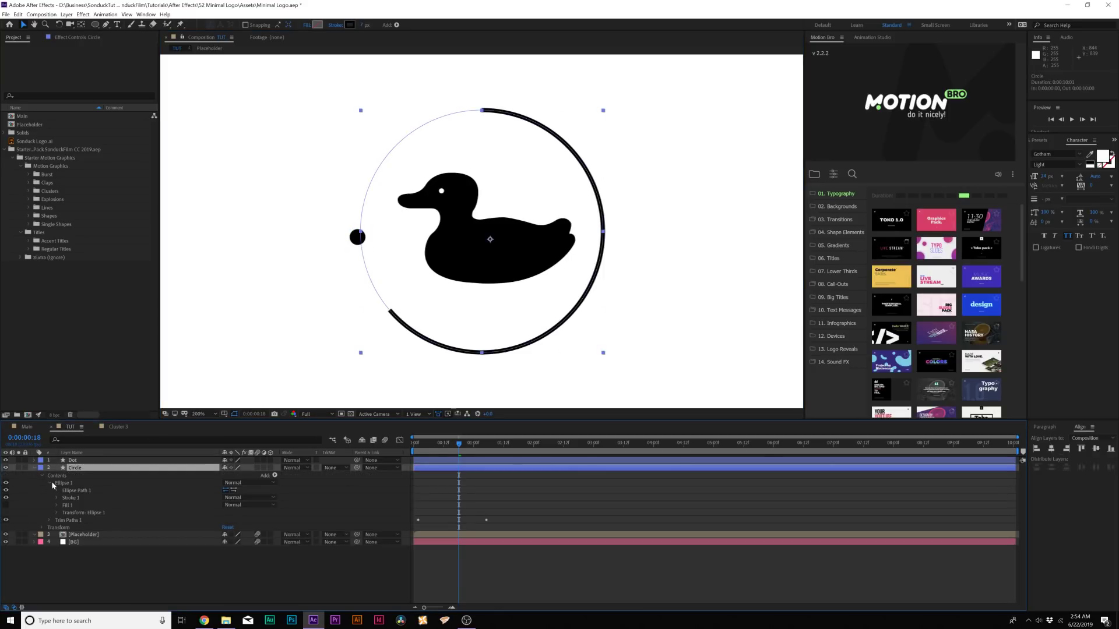
pyautogui.click(76, 492)
pyautogui.rightClick(76, 494)
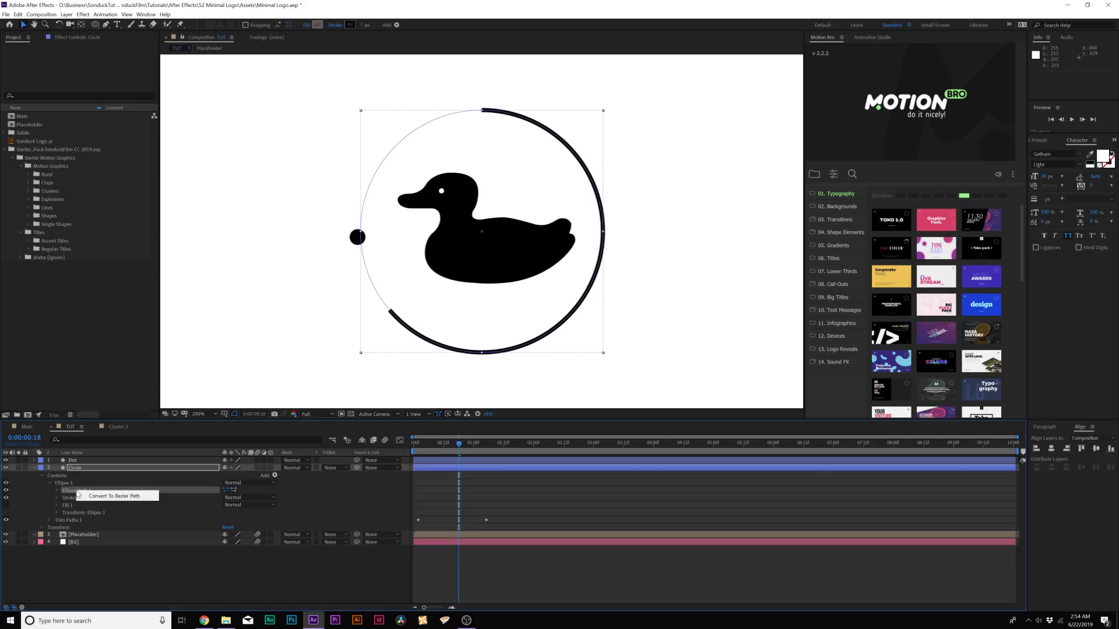
pyautogui.click(109, 497)
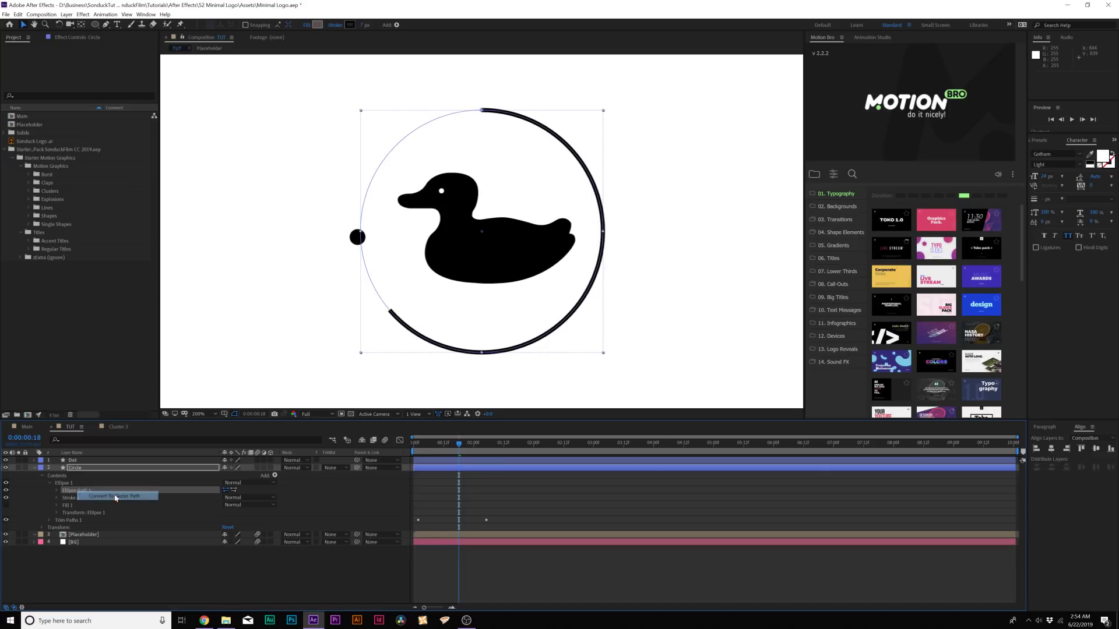
pyautogui.click(57, 492)
pyautogui.click(84, 499)
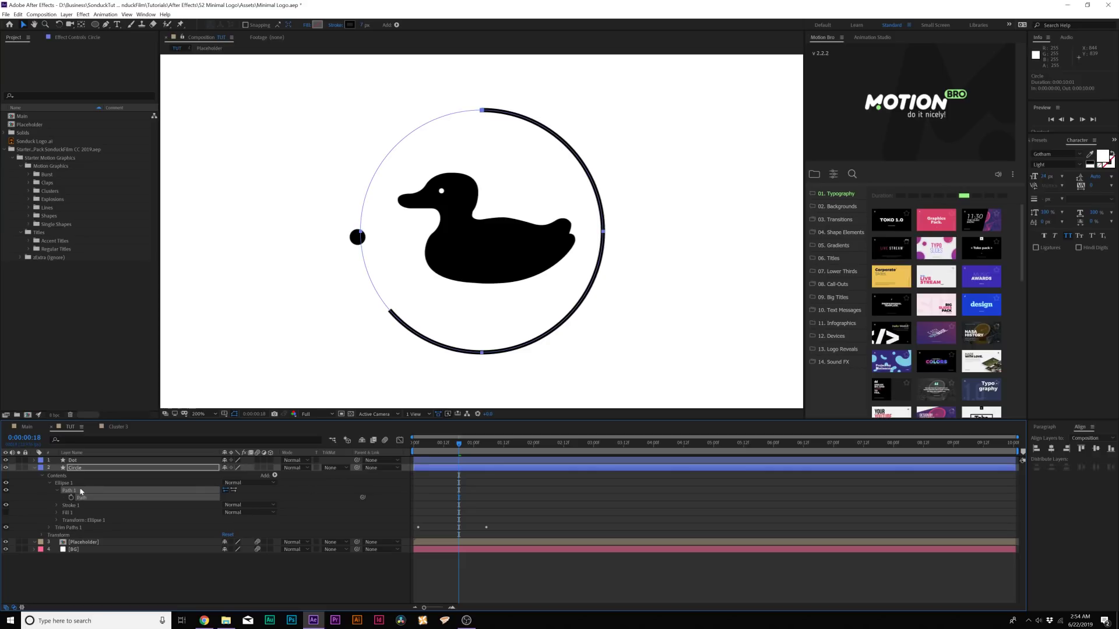
# - Reveal the Dot layer's Position property
pyautogui.click(74, 460)
pyautogui.press('p')
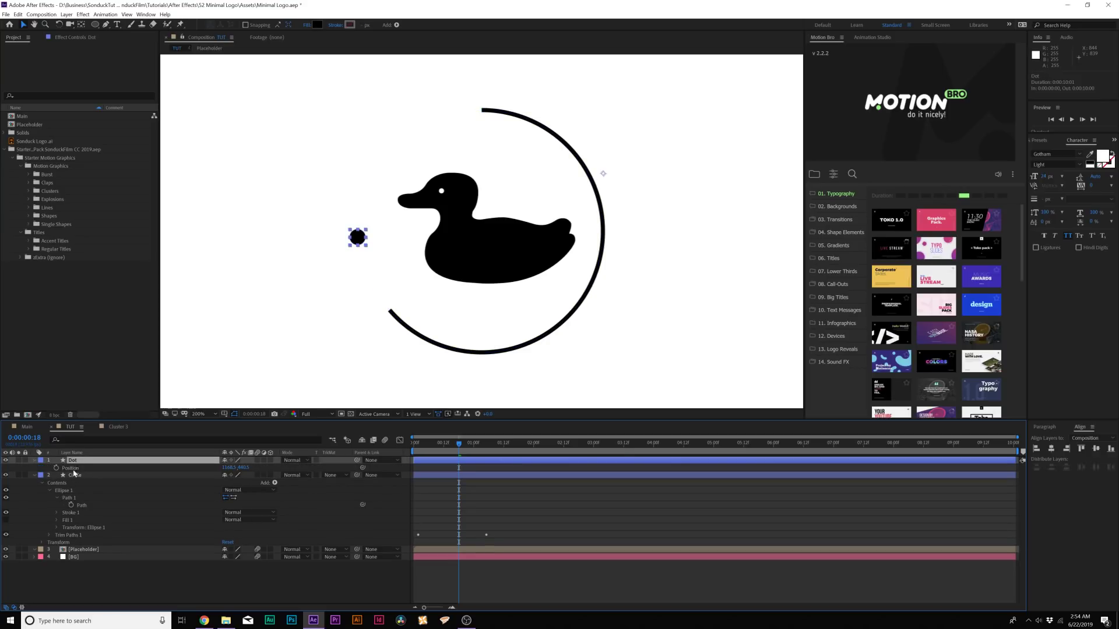
pyautogui.press('Return')
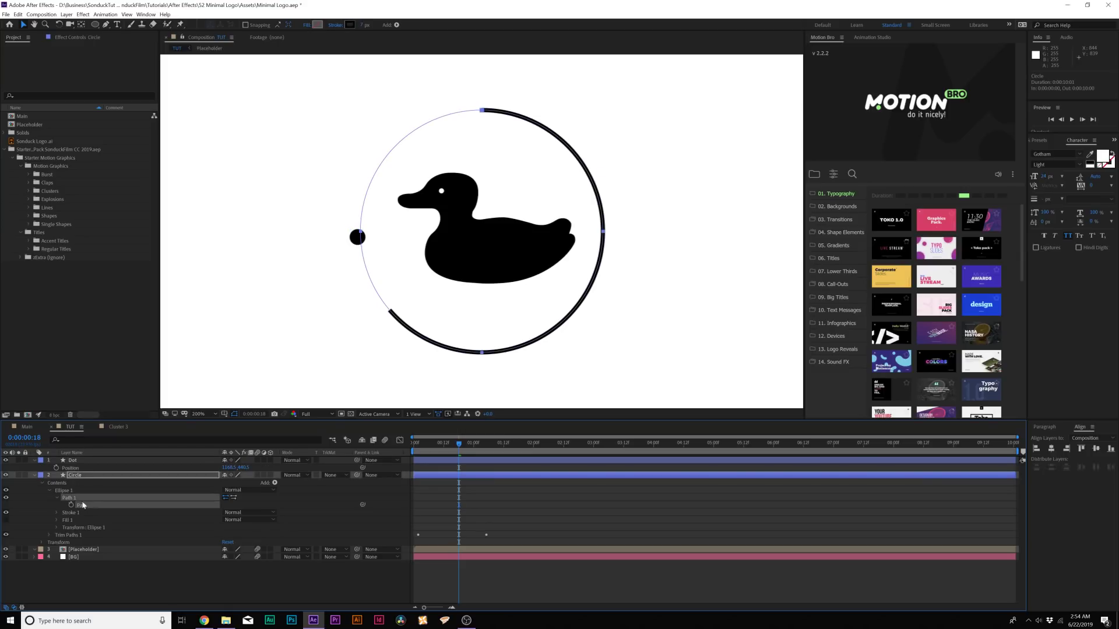
# - Paste the circle's path into the Dot's Position, then check the dot's circular motion keyframes
pyautogui.click(81, 470)
pyautogui.hotkey('ctrl', 'v')
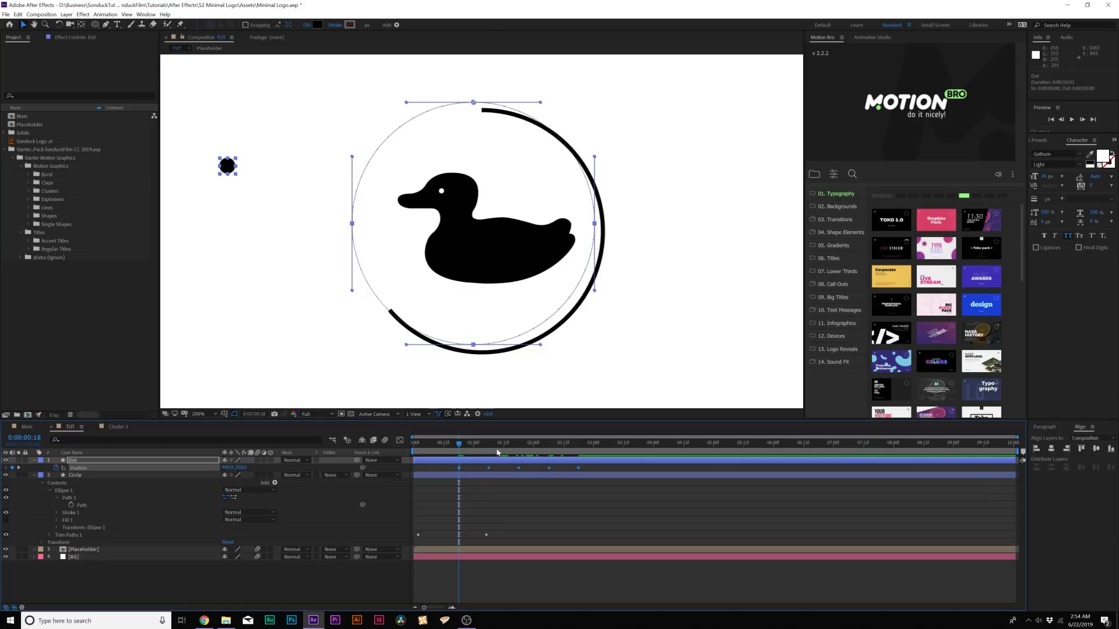
pyautogui.moveTo(497, 452); pyautogui.dragTo(472, 449)
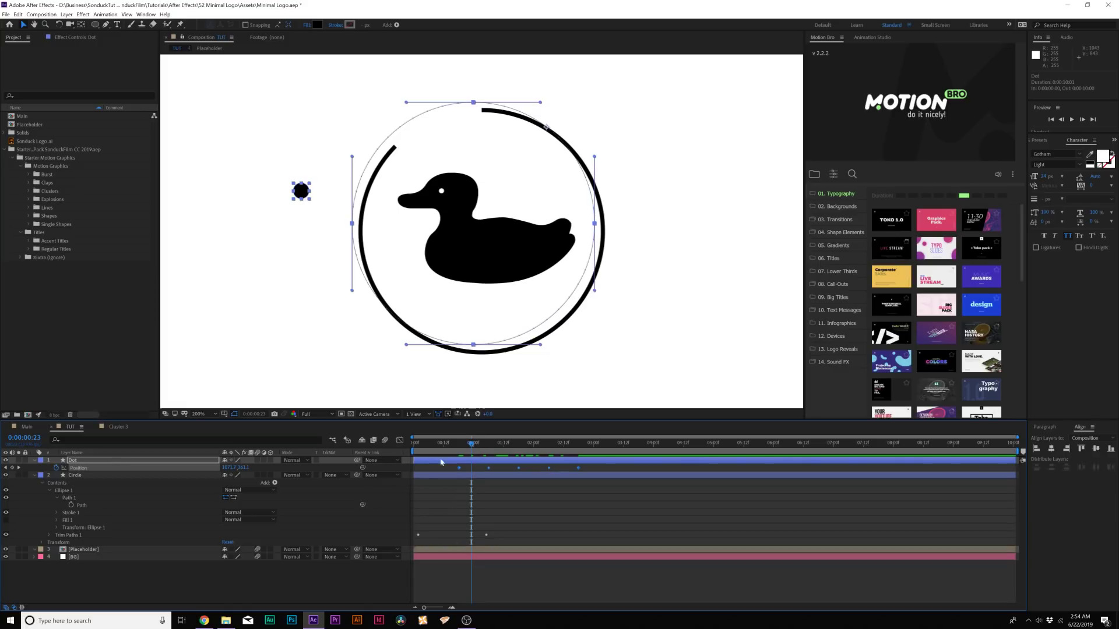
pyautogui.click(20, 467)
pyautogui.click(19, 467)
pyautogui.click(19, 468)
pyautogui.click(19, 468)
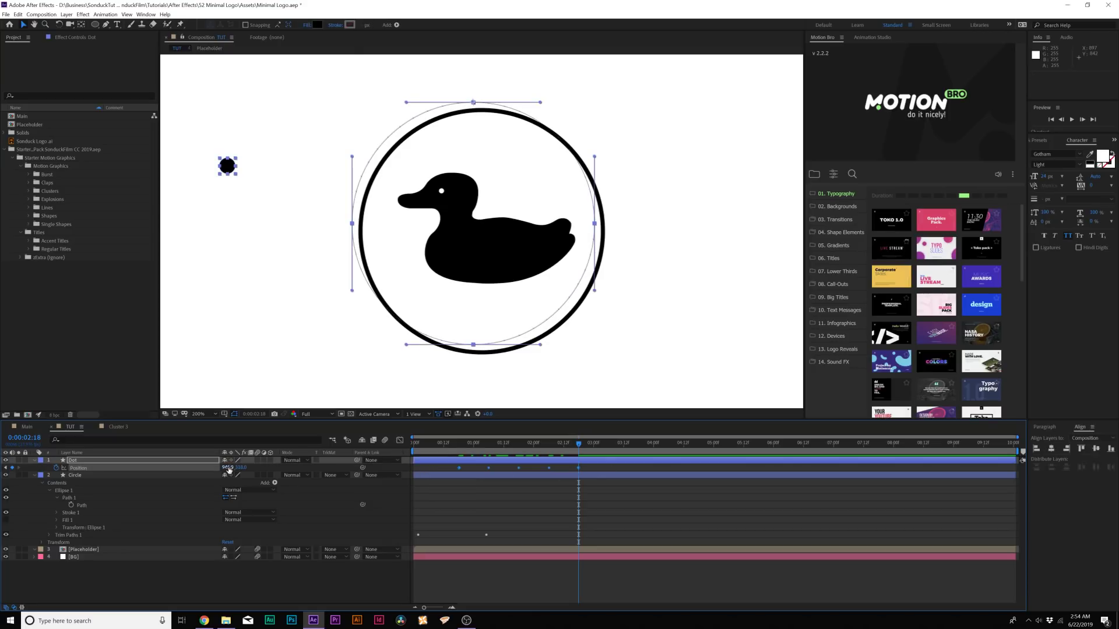
pyautogui.moveTo(229, 470); pyautogui.dragTo(242, 468)
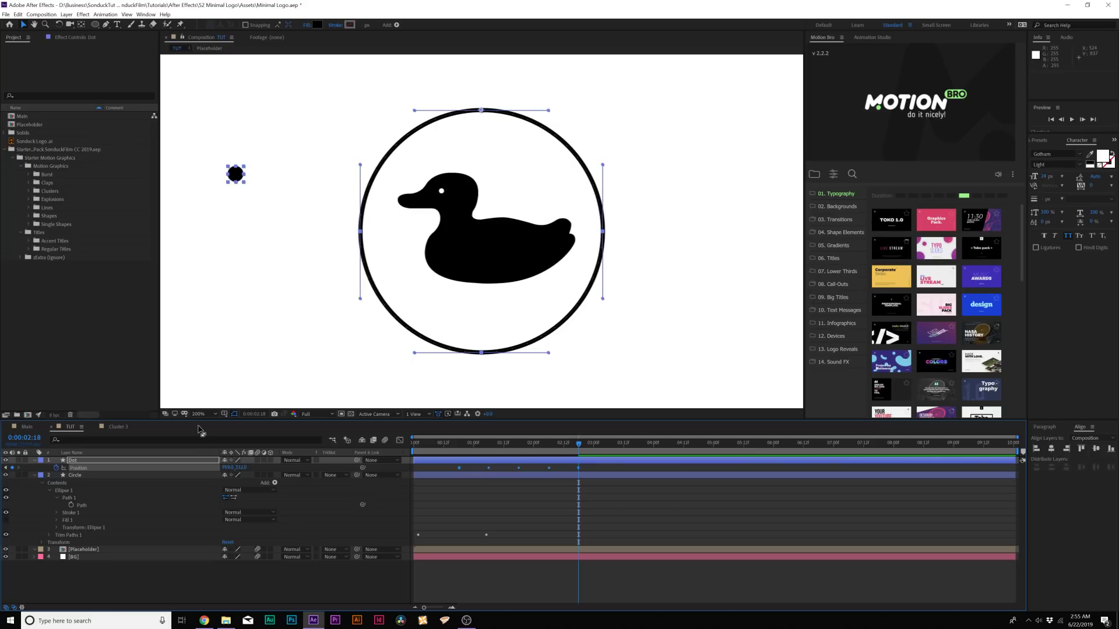
# - Adjust the Dot's Anchor Point values until the dot sits on the ring's top edge
pyautogui.press('a')
pyautogui.moveTo(236, 469); pyautogui.dragTo(150, 466)
pyautogui.moveTo(239, 467); pyautogui.dragTo(287, 461)
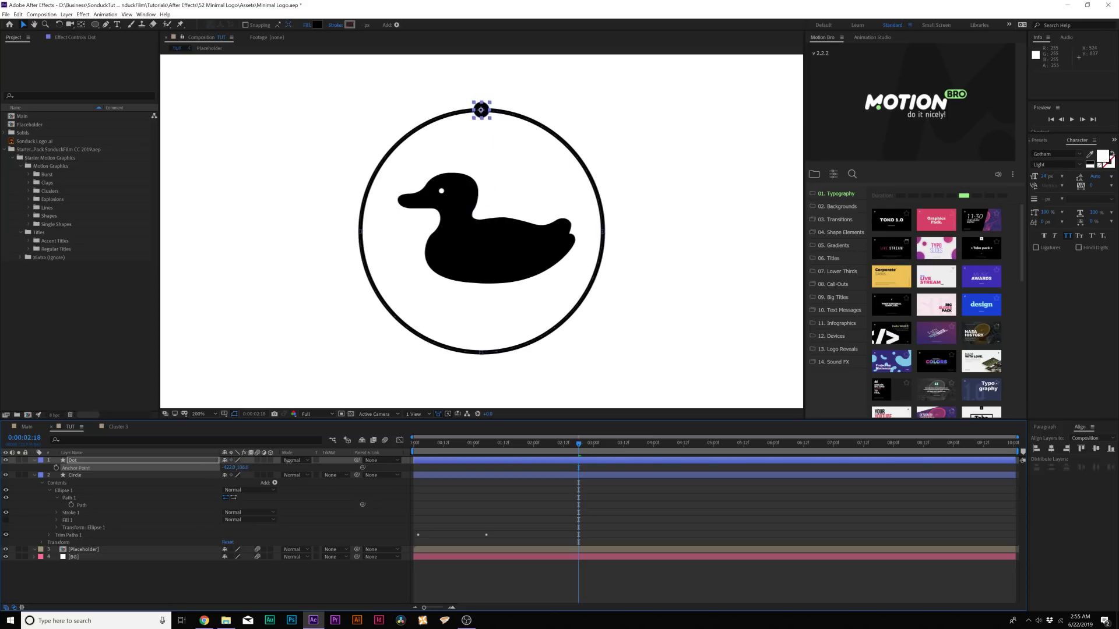
pyautogui.click(318, 474)
pyautogui.press('u')
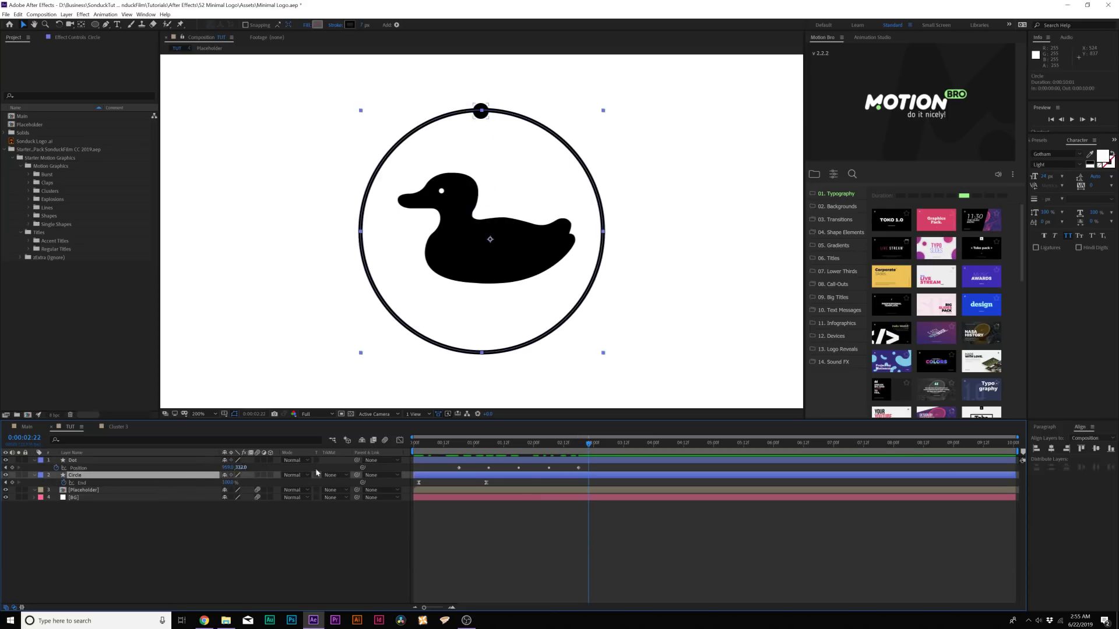
# - Shift all five Dot Position keyframes earlier, tighten the last one, and preview the result
pyautogui.moveTo(440, 464); pyautogui.dragTo(614, 477)
pyautogui.moveTo(458, 470); pyautogui.dragTo(419, 473)
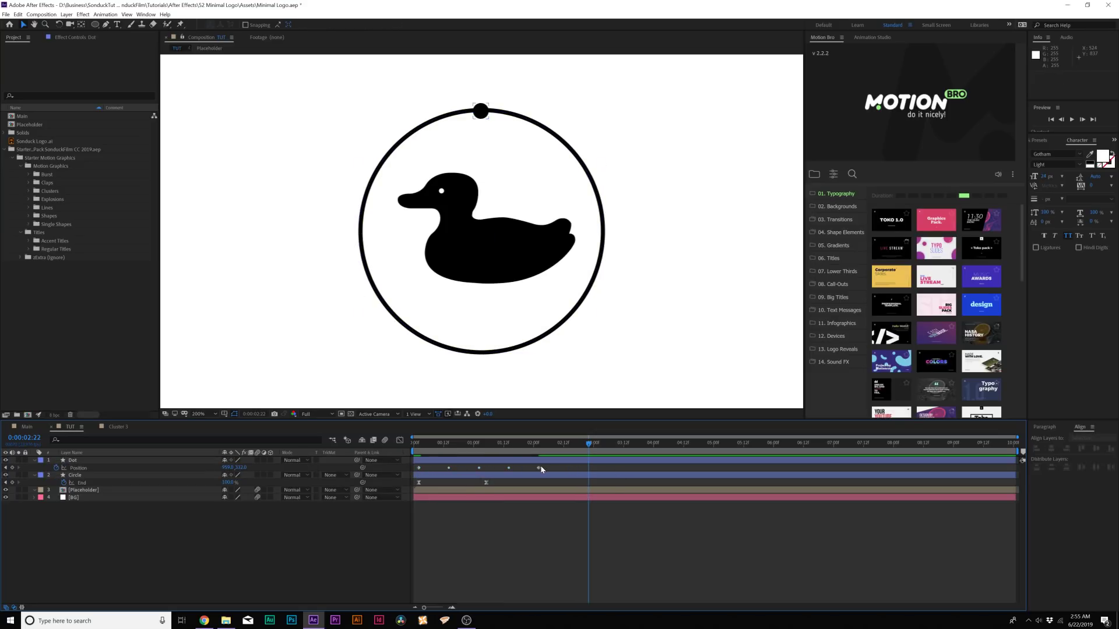
pyautogui.moveTo(538, 467); pyautogui.dragTo(486, 478)
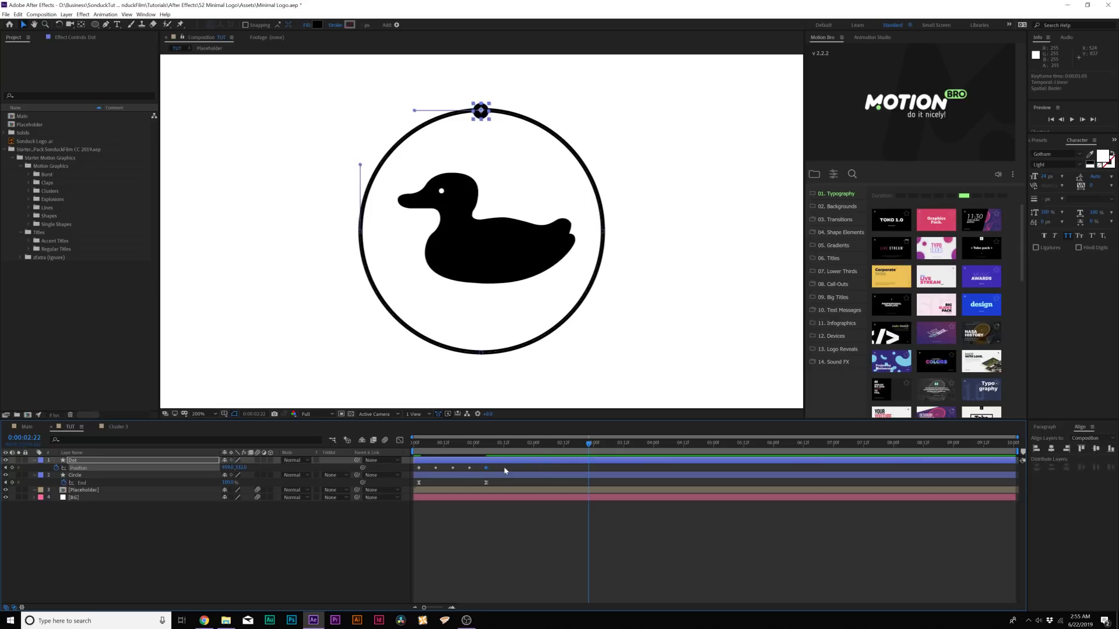
pyautogui.click(383, 471)
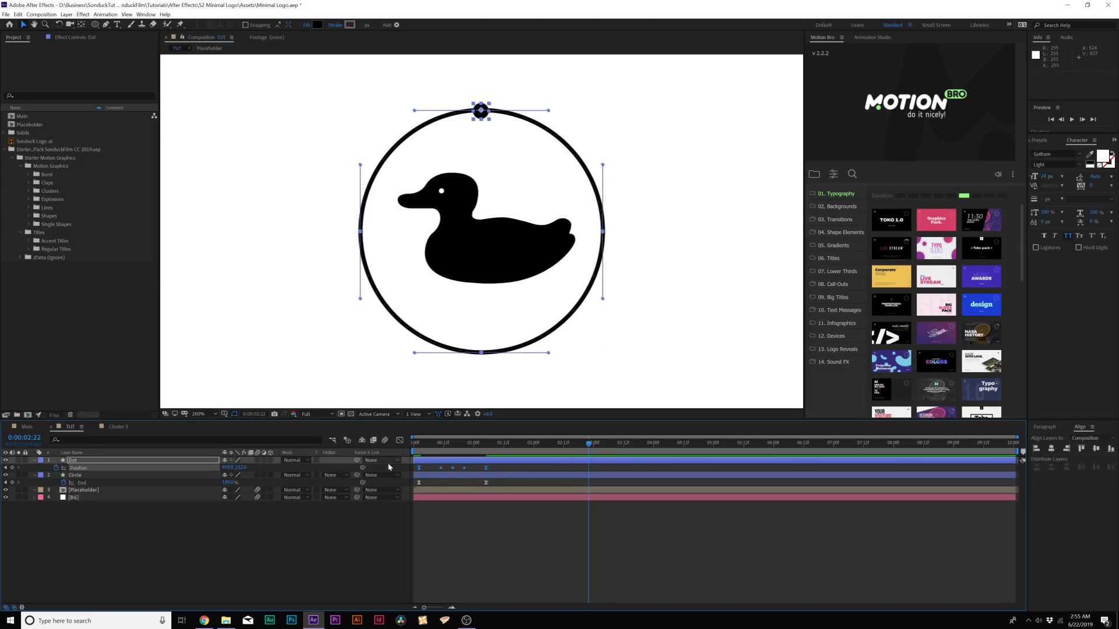
pyautogui.press('space')
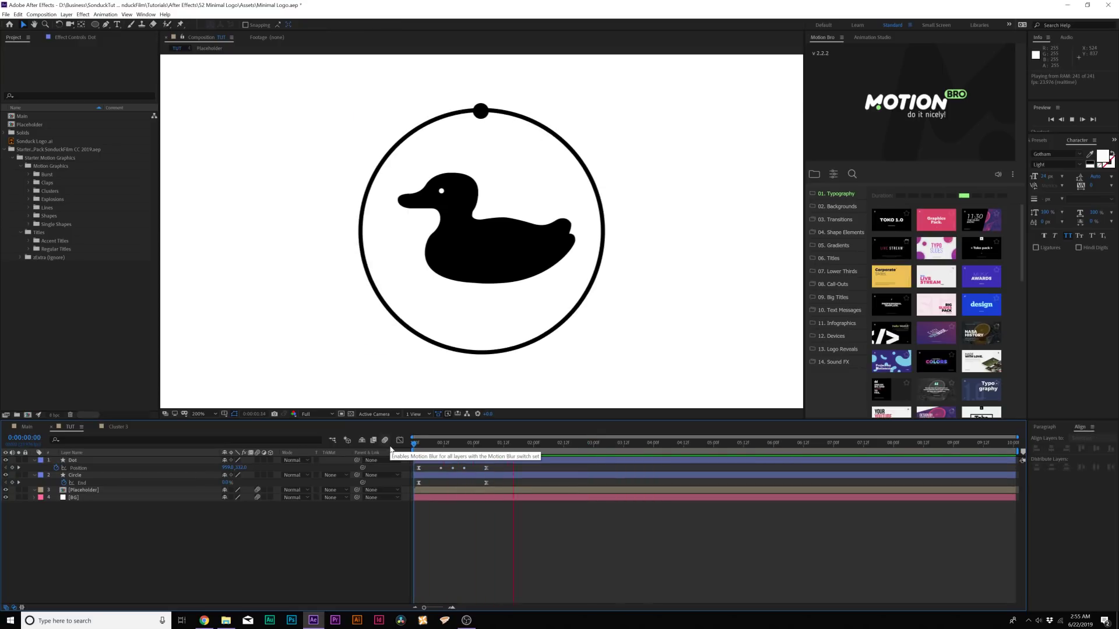
pyautogui.press('space')
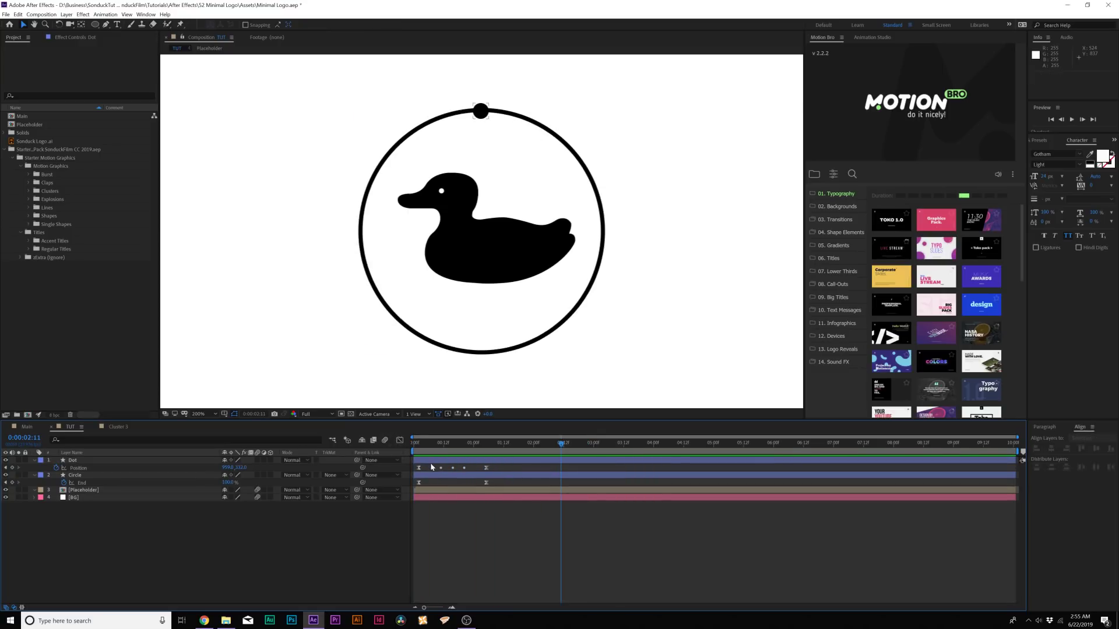
# - Move the Dot and Circle keyframes later to about 0:00:00:12
pyautogui.moveTo(492, 471); pyautogui.dragTo(449, 471)
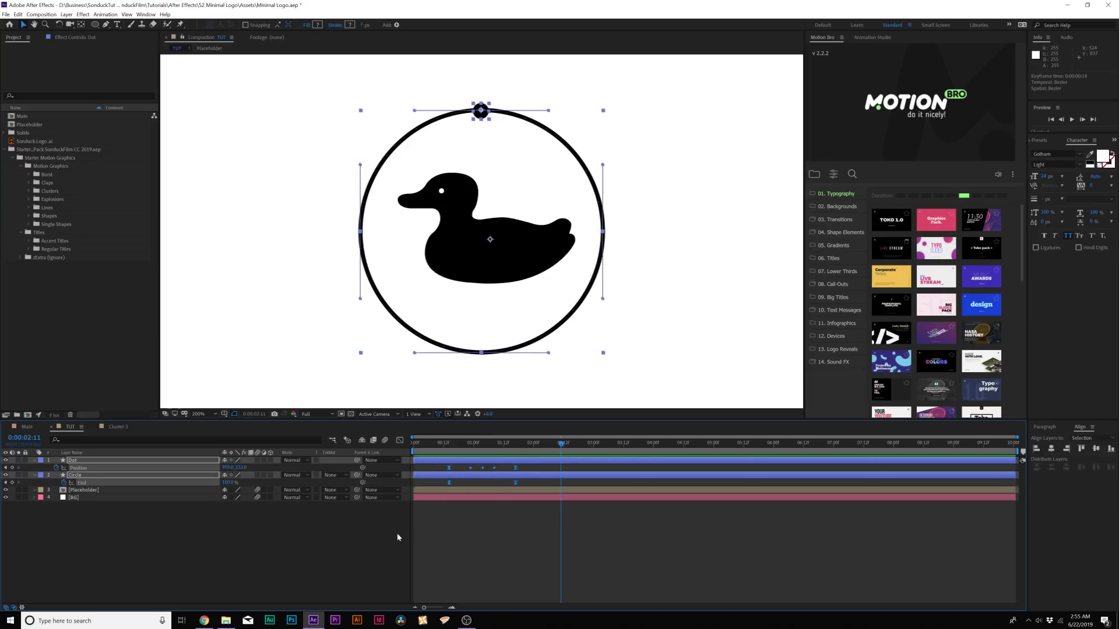
pyautogui.click(400, 532)
pyautogui.press('Home')
# - Keyframe the Dot's Scale from 0% near 0:00:00:10 to 100% at 0:00:01:16, then preview
pyautogui.click(74, 460)
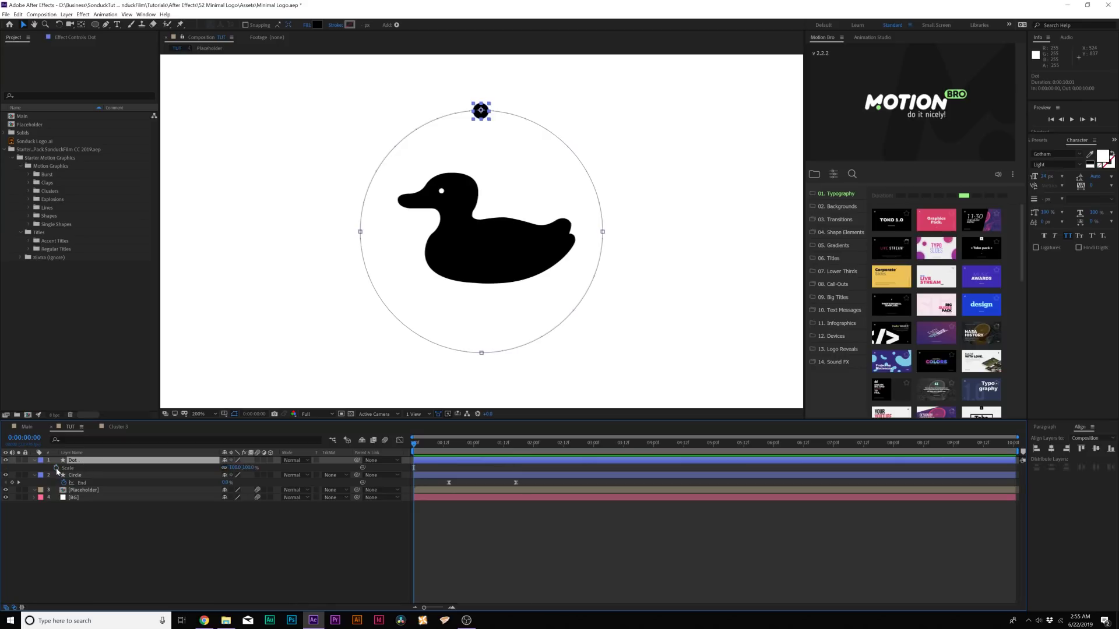
pyautogui.click(56, 468)
pyautogui.moveTo(414, 468); pyautogui.dragTo(447, 475)
pyautogui.click(234, 467)
pyautogui.write('0')
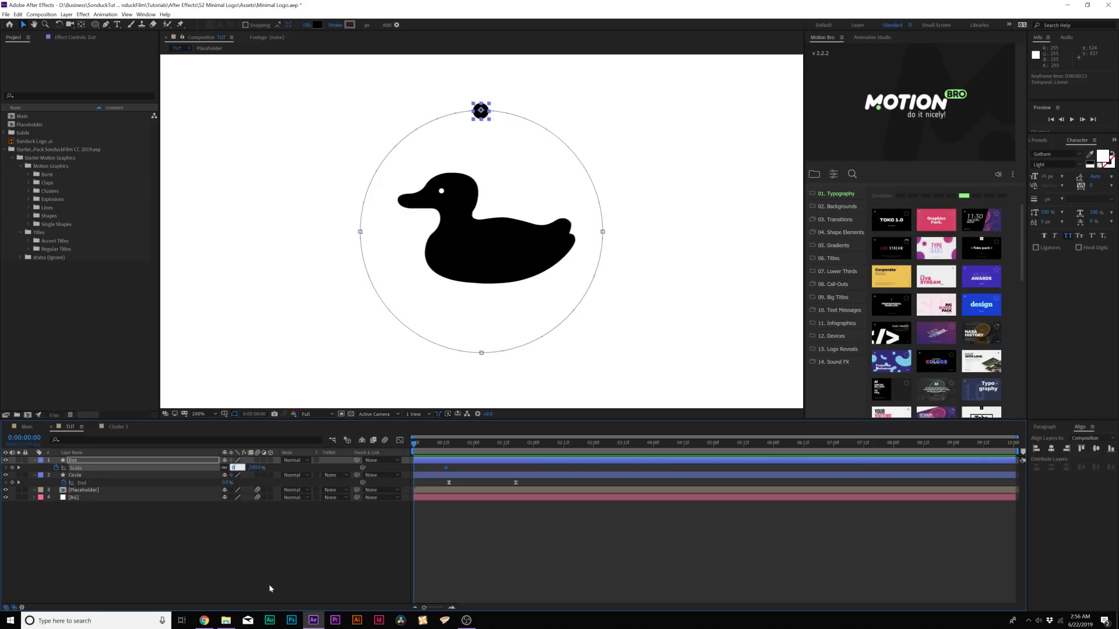
pyautogui.click(430, 501)
pyautogui.click(447, 468)
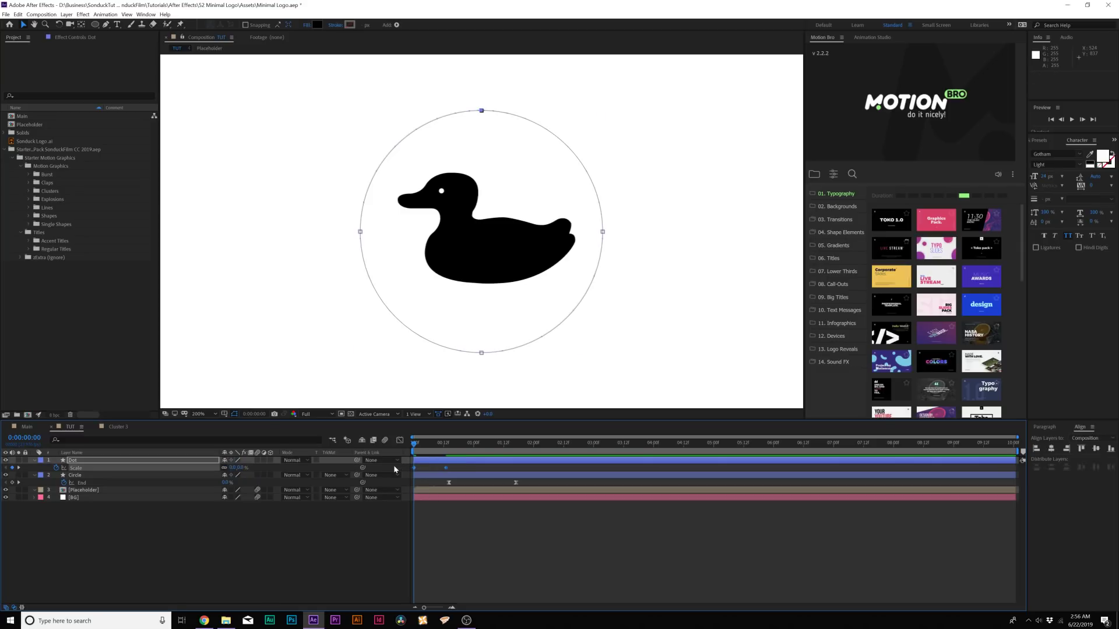
pyautogui.moveTo(506, 446); pyautogui.dragTo(515, 445)
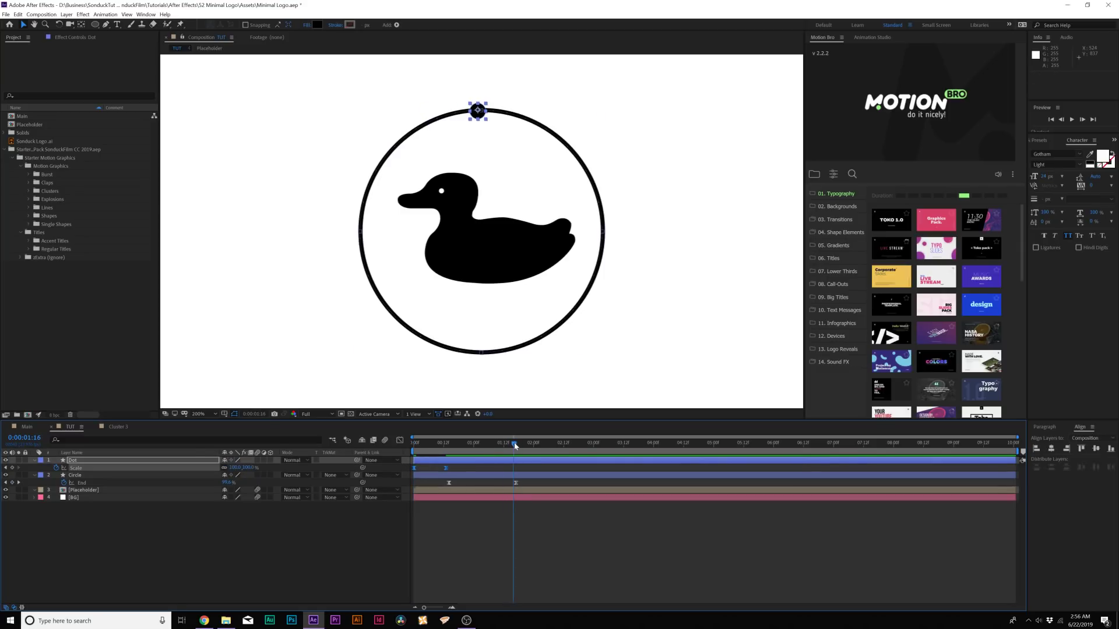
pyautogui.click(13, 468)
pyautogui.moveTo(497, 446); pyautogui.dragTo(540, 446)
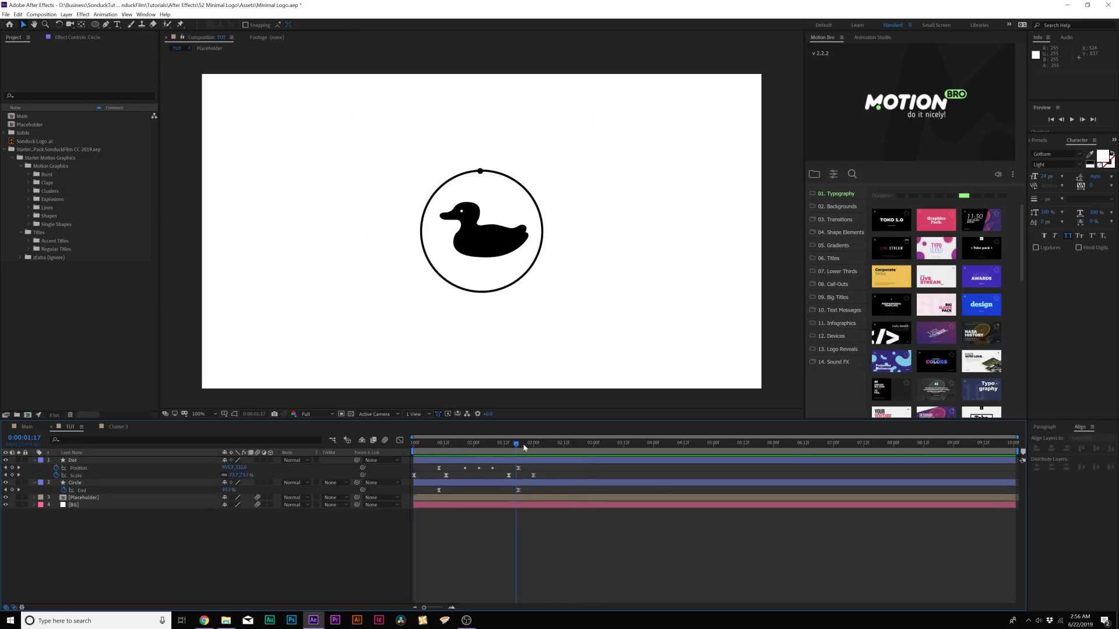
pyautogui.press('space')
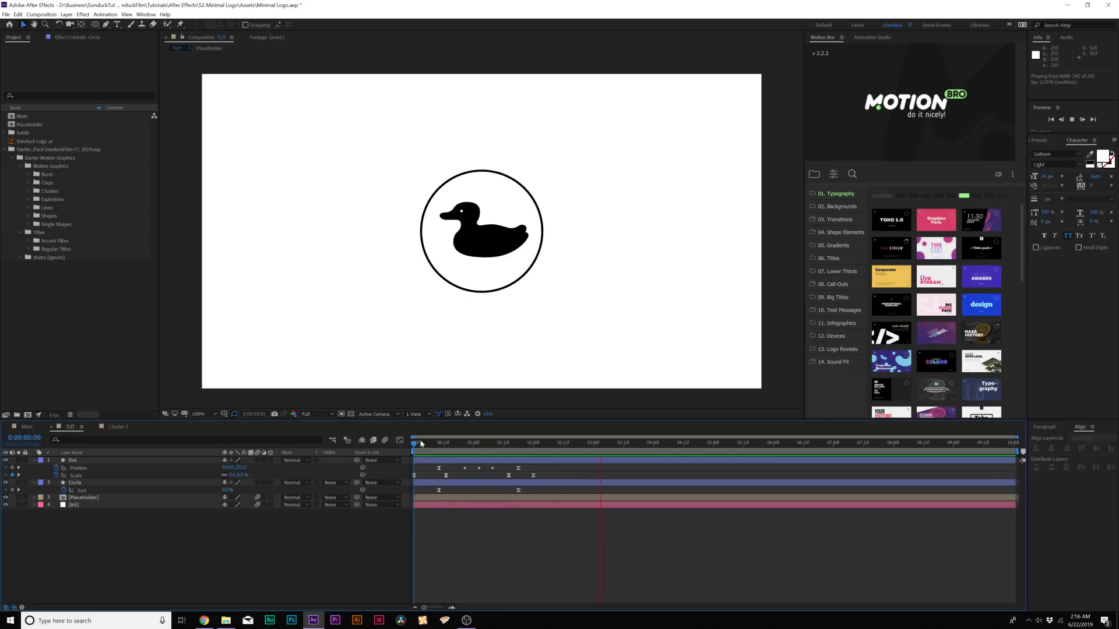
pyautogui.press('u')
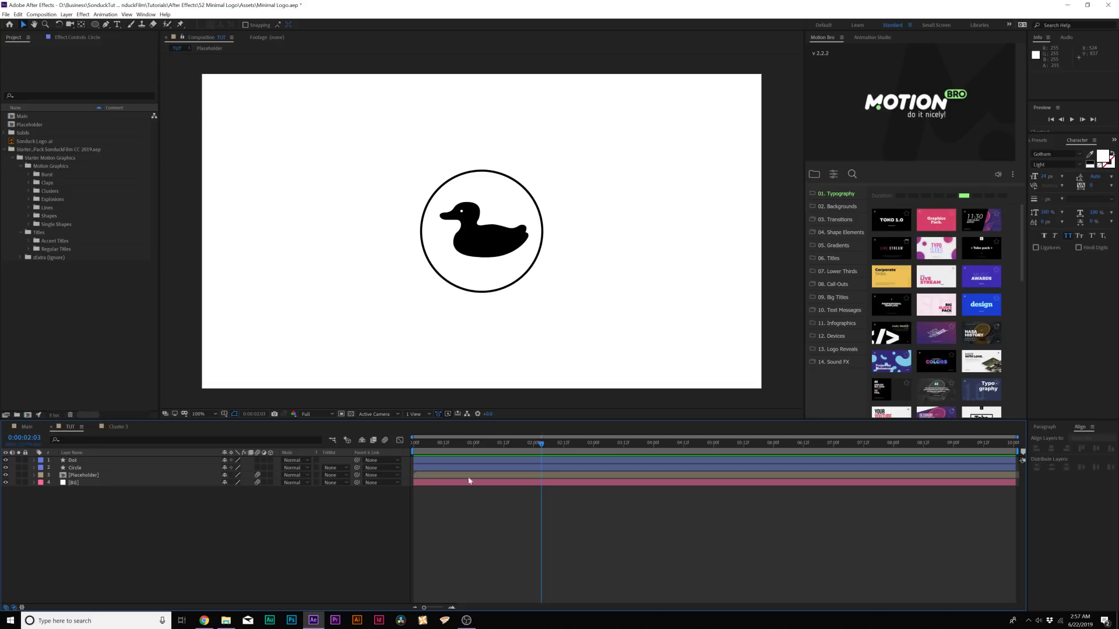
pyautogui.click(495, 443)
# - Draw a new black circle over the duck with the Ellipse tool
pyautogui.click(95, 24)
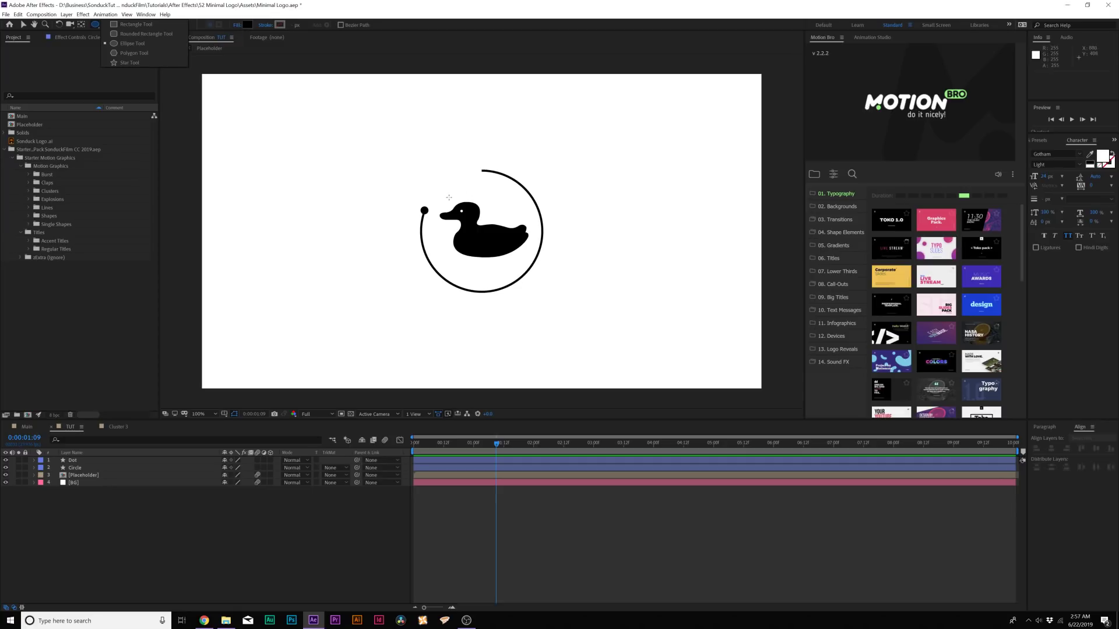
pyautogui.click(237, 536)
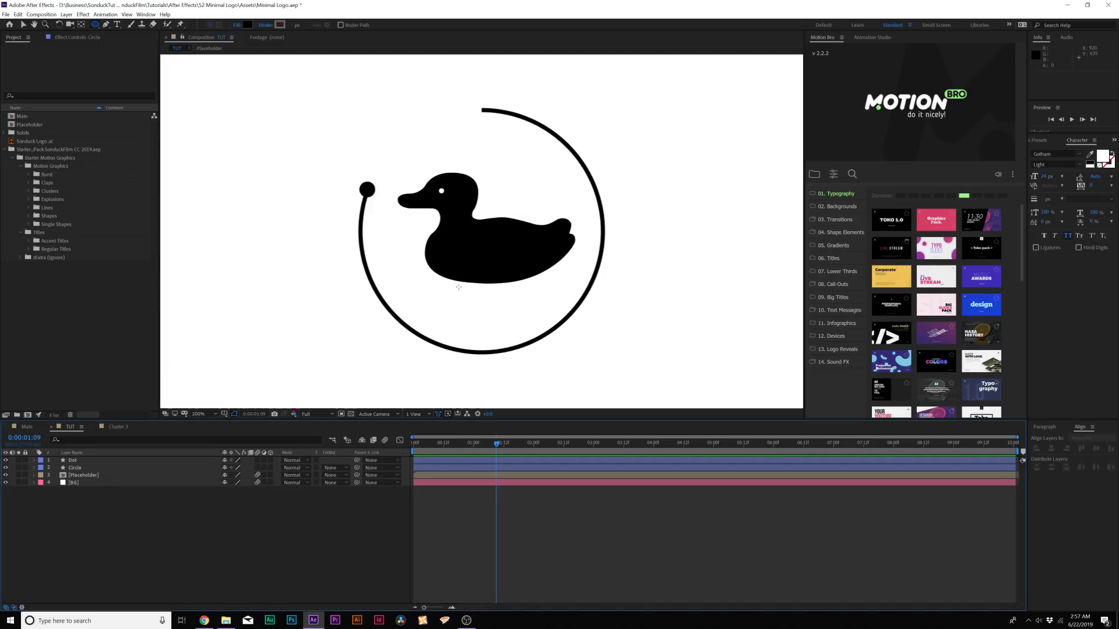
pyautogui.press('.')
pyautogui.moveTo(457, 204)
pyautogui.mouseDown()
pyautogui.moveTo(592, 338)
pyautogui.moveTo(573, 308)
pyautogui.moveTo(583, 318)
pyautogui.mouseUp()
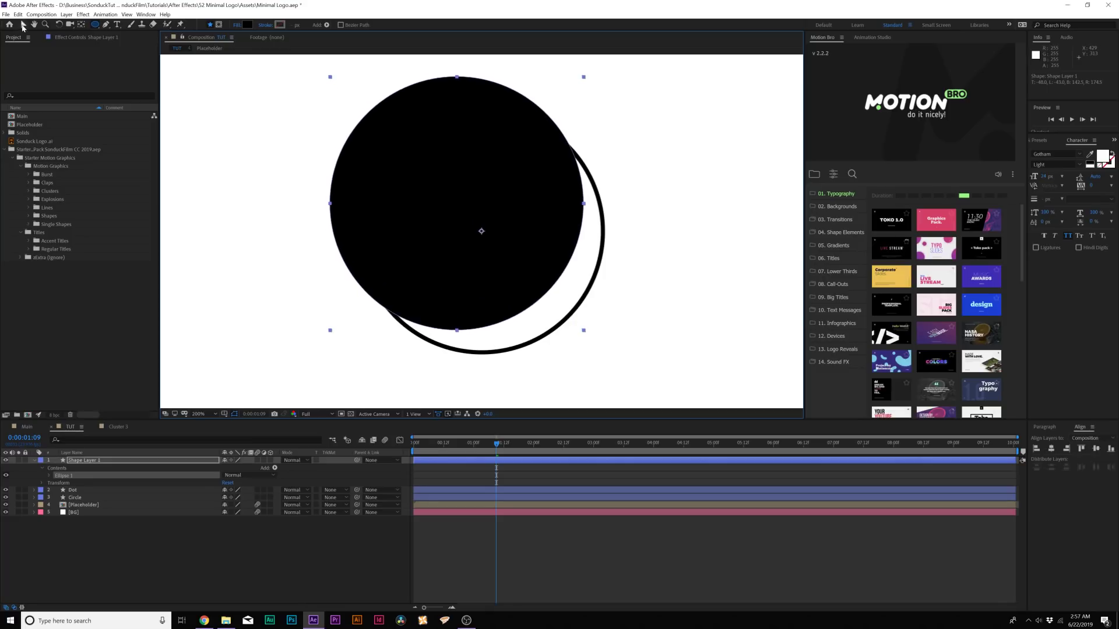
# - Centre the black circle in the composition and scale it down to 96%
pyautogui.click(23, 25)
pyautogui.click(1052, 448)
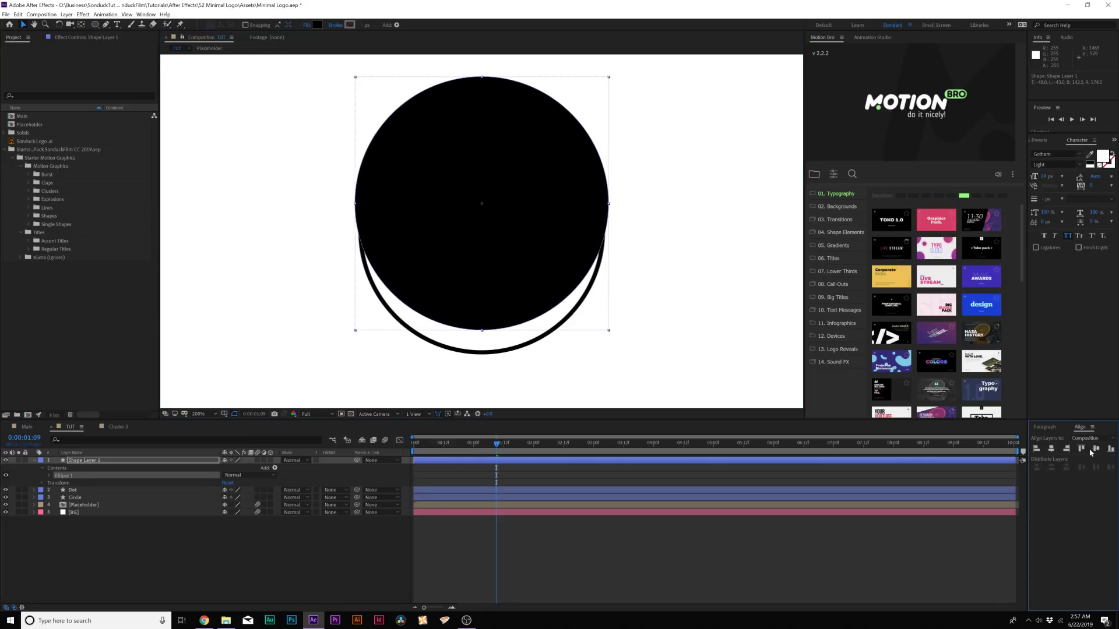
pyautogui.click(1096, 449)
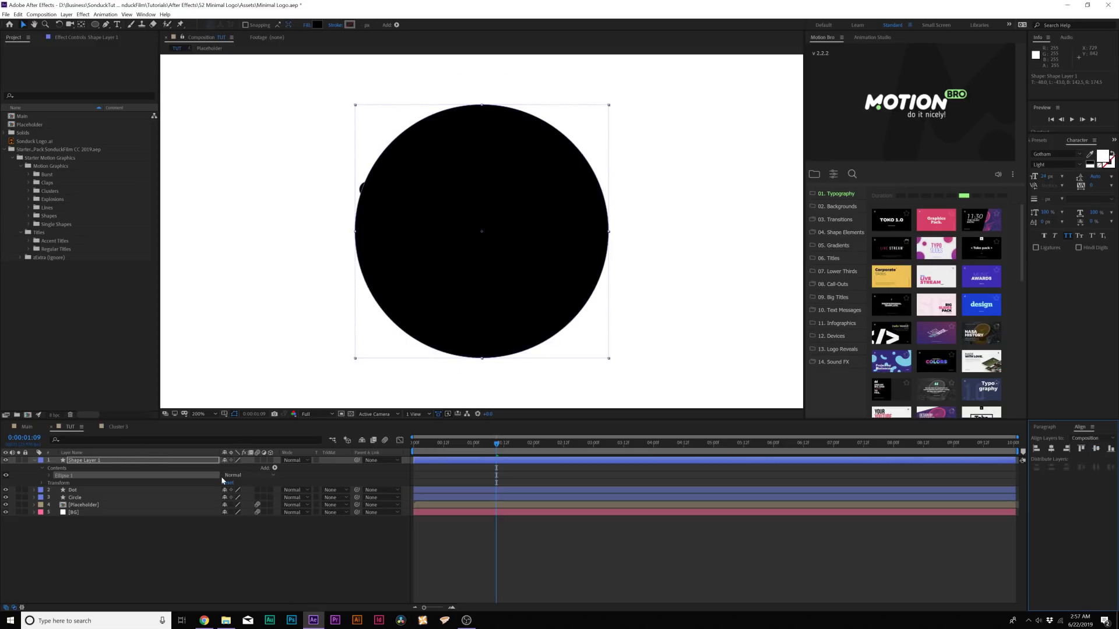
pyautogui.press('s')
pyautogui.moveTo(235, 468); pyautogui.dragTo(231, 468)
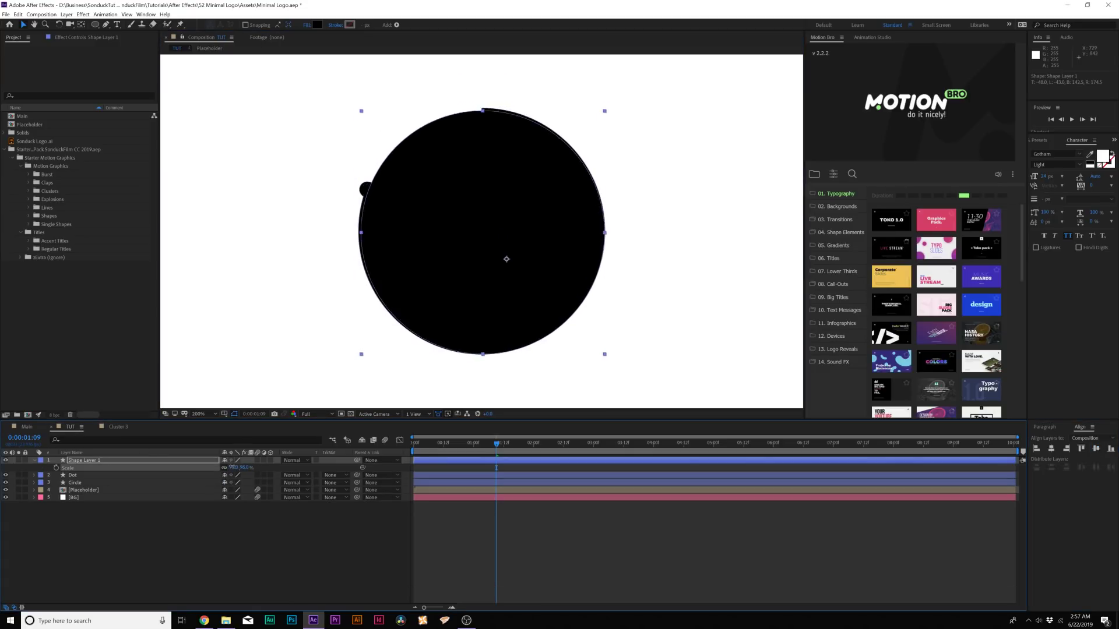
pyautogui.click(99, 548)
# - Reveal the Transform: Ellipse 1 properties inside Shape Layer 1's Contents
pyautogui.click(34, 461)
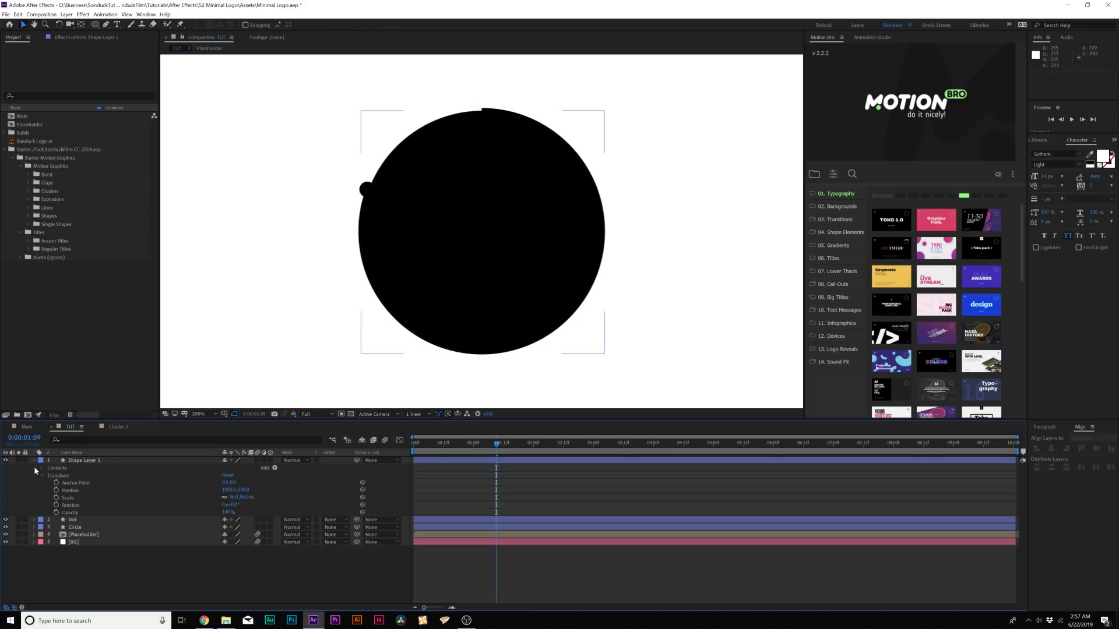
pyautogui.click(42, 475)
pyautogui.click(41, 469)
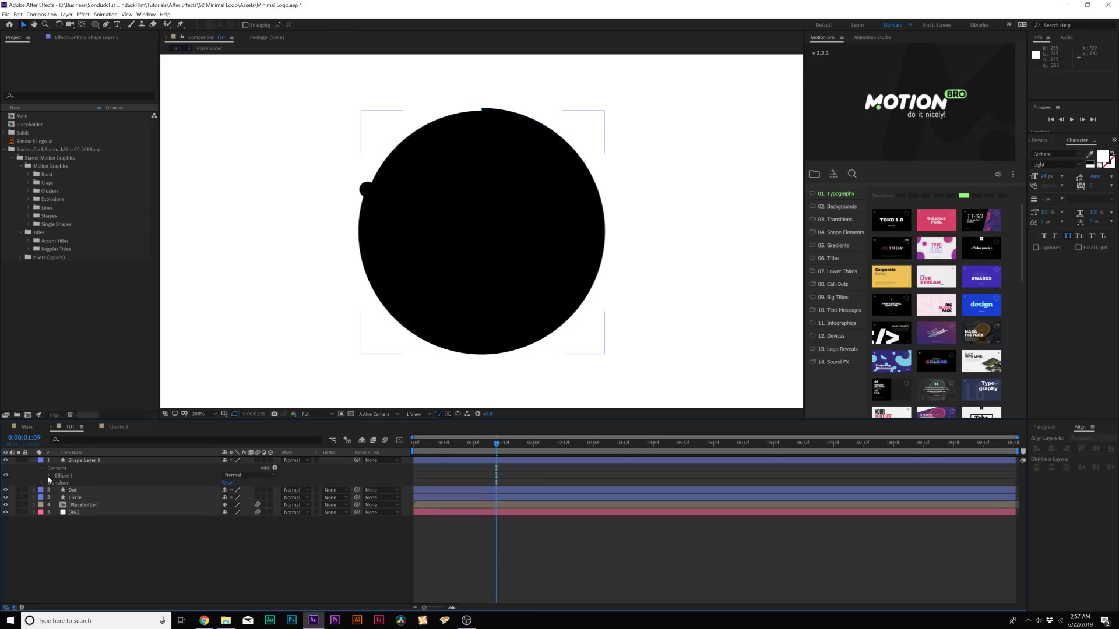
pyautogui.click(49, 476)
pyautogui.click(57, 505)
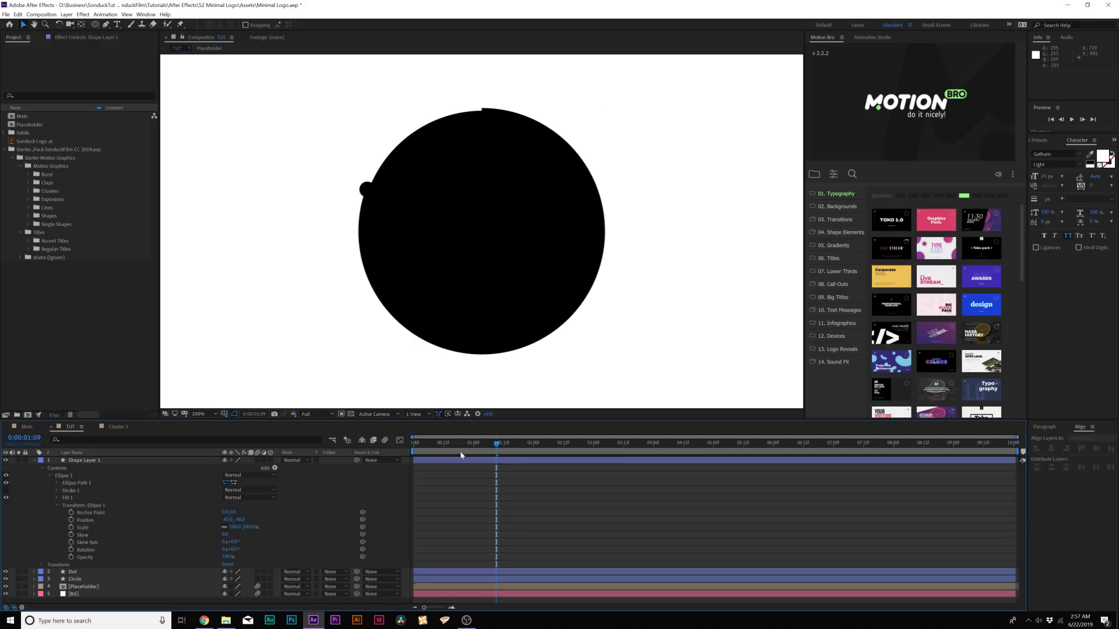
# - Keyframe the Ellipse 1 scale at full size on 0:00:02:12 and 0% on 0:00:01:21
pyautogui.moveTo(498, 444); pyautogui.dragTo(526, 450)
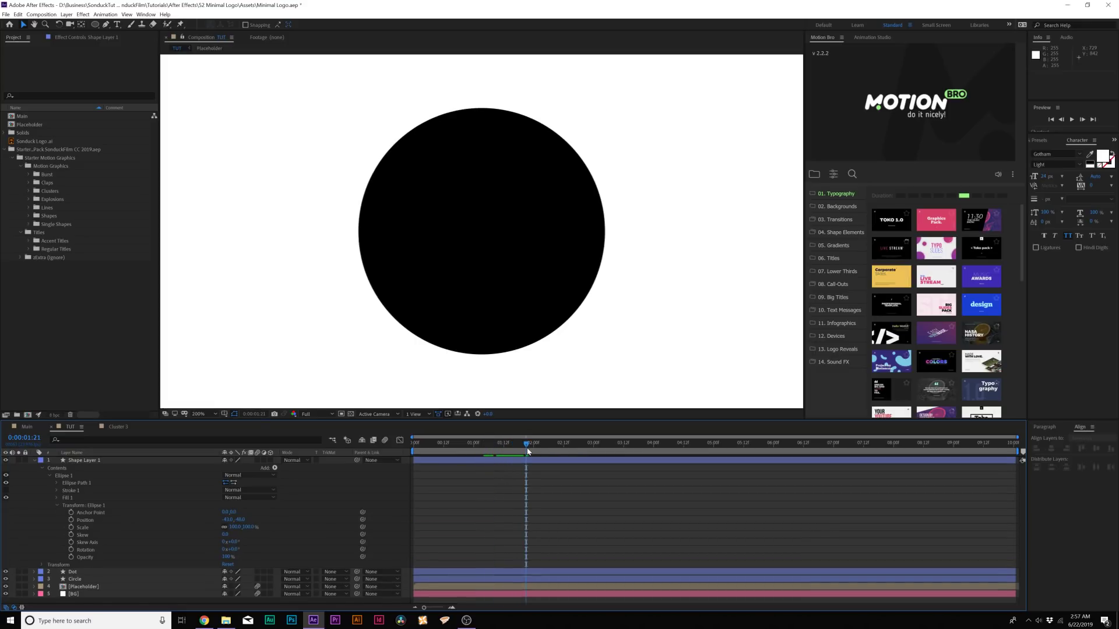
pyautogui.click(71, 527)
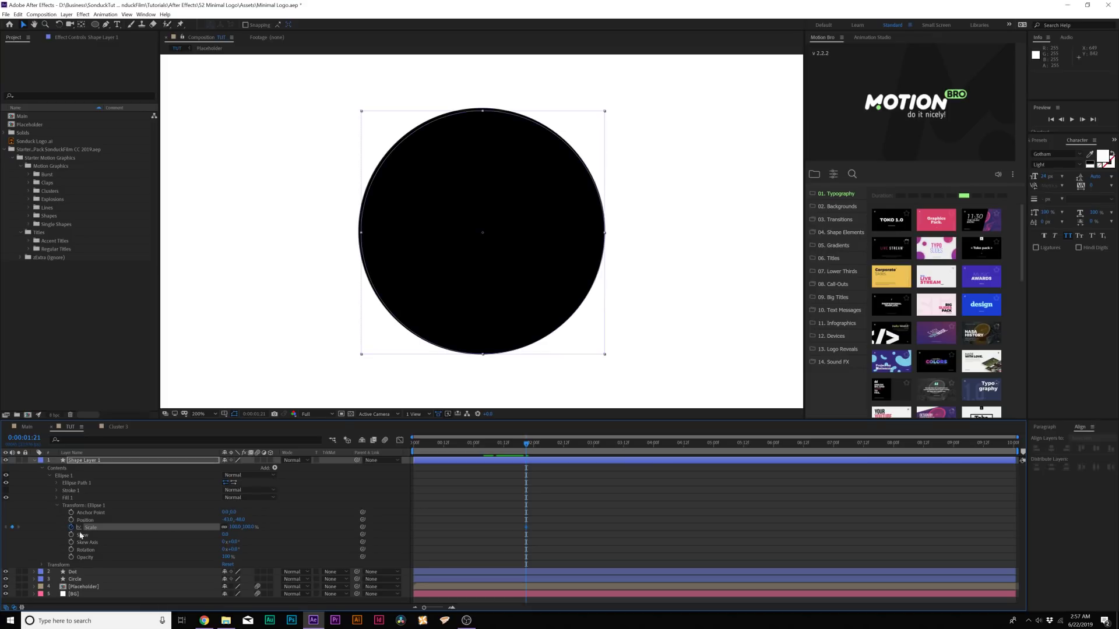
pyautogui.moveTo(526, 526); pyautogui.dragTo(563, 527)
pyautogui.click(235, 528)
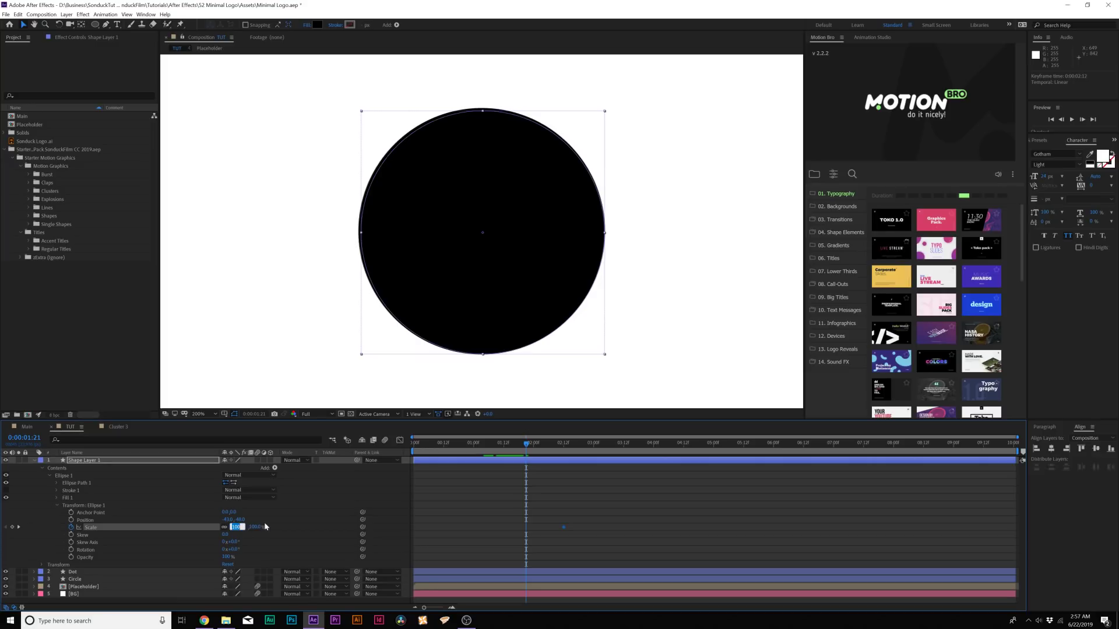
pyautogui.write('0')
pyautogui.press('Return')
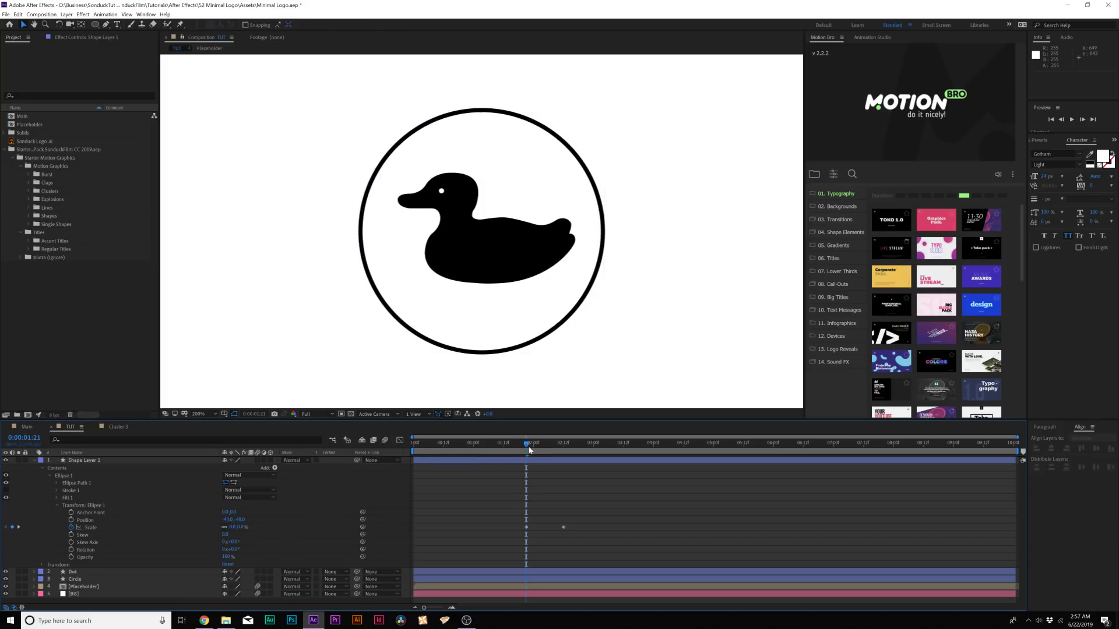
pyautogui.moveTo(529, 450); pyautogui.dragTo(565, 449)
pyautogui.moveTo(593, 511); pyautogui.dragTo(464, 543)
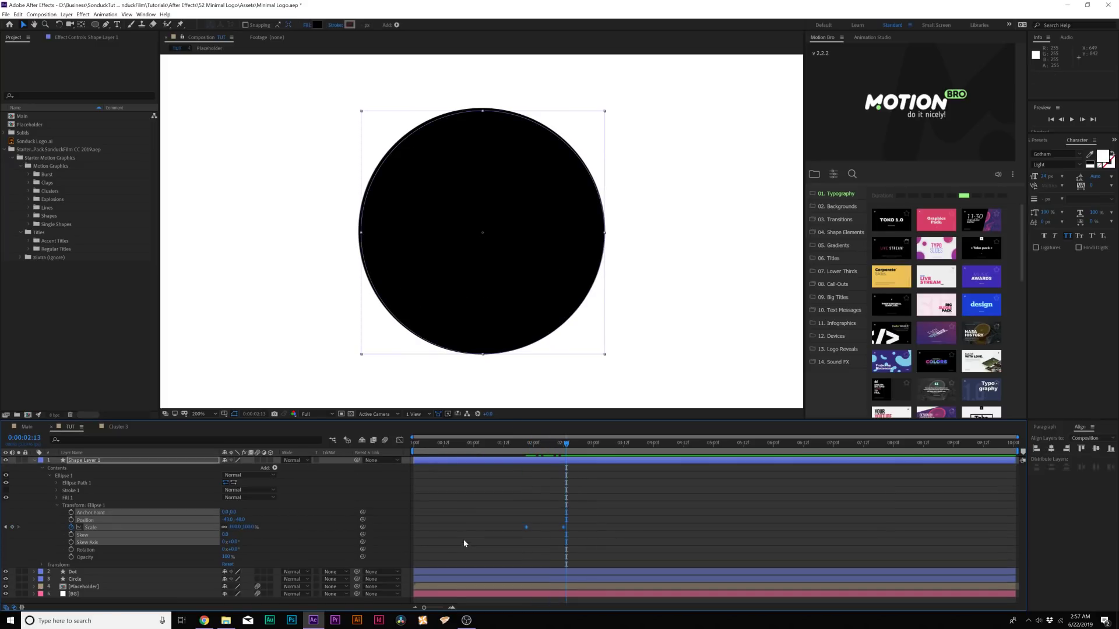
pyautogui.click(57, 505)
# - Duplicate Ellipse 1 to create Ellipse 2 in Shape Layer 1
pyautogui.click(49, 475)
pyautogui.click(66, 476)
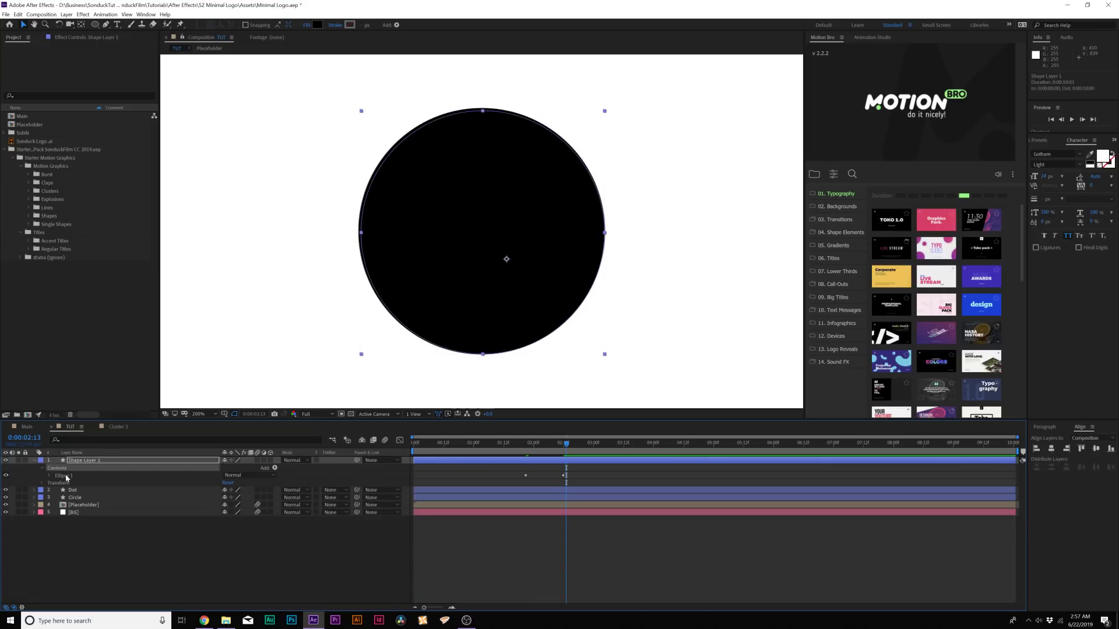
pyautogui.hotkey('ctrl', 'd')
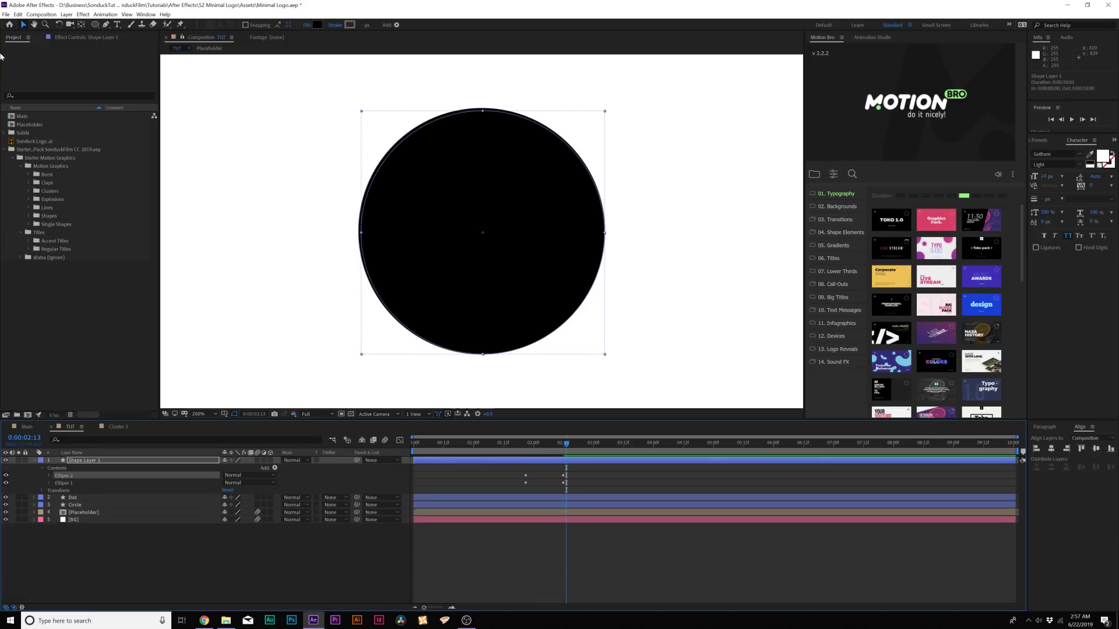
pyautogui.click(18, 15)
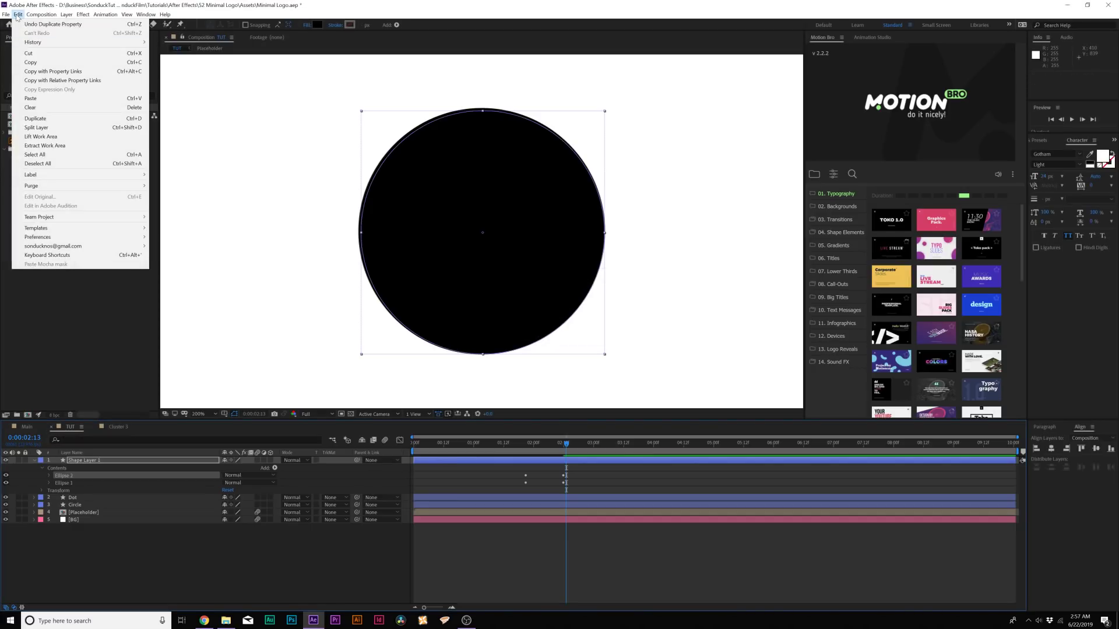
pyautogui.click(60, 470)
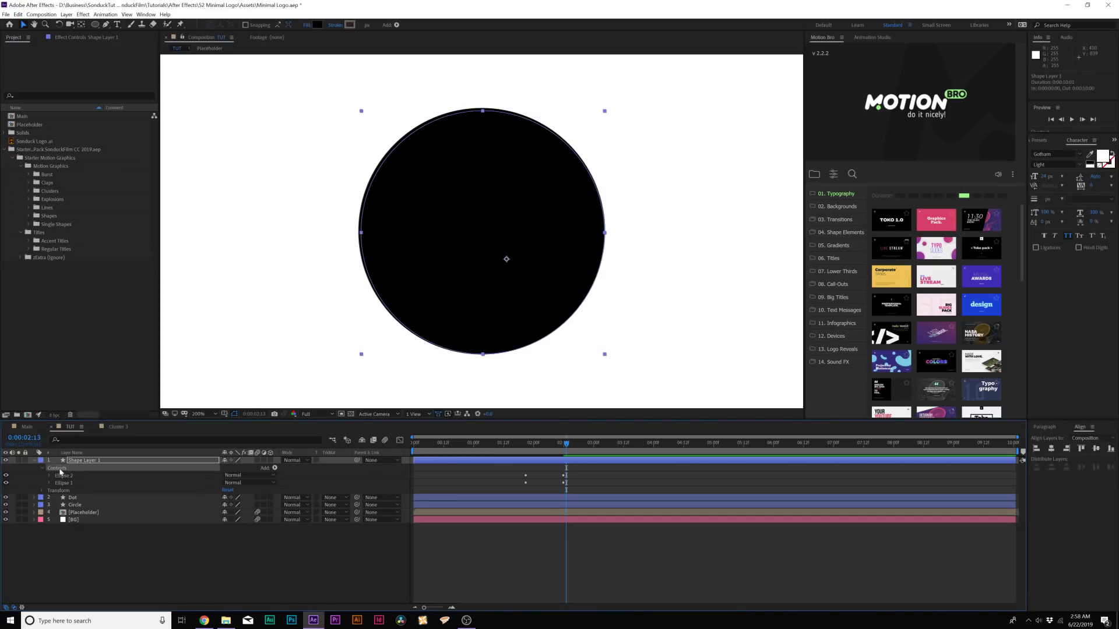
# - Add a Merge Paths operation set to Subtract so the ellipses form a ring
pyautogui.click(275, 468)
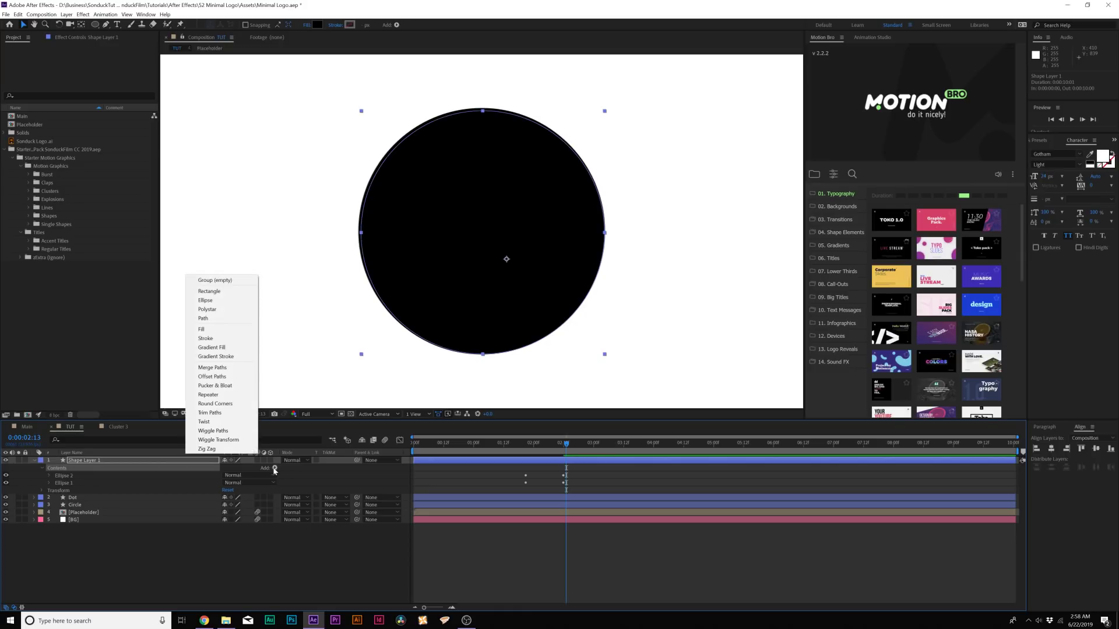
pyautogui.click(223, 368)
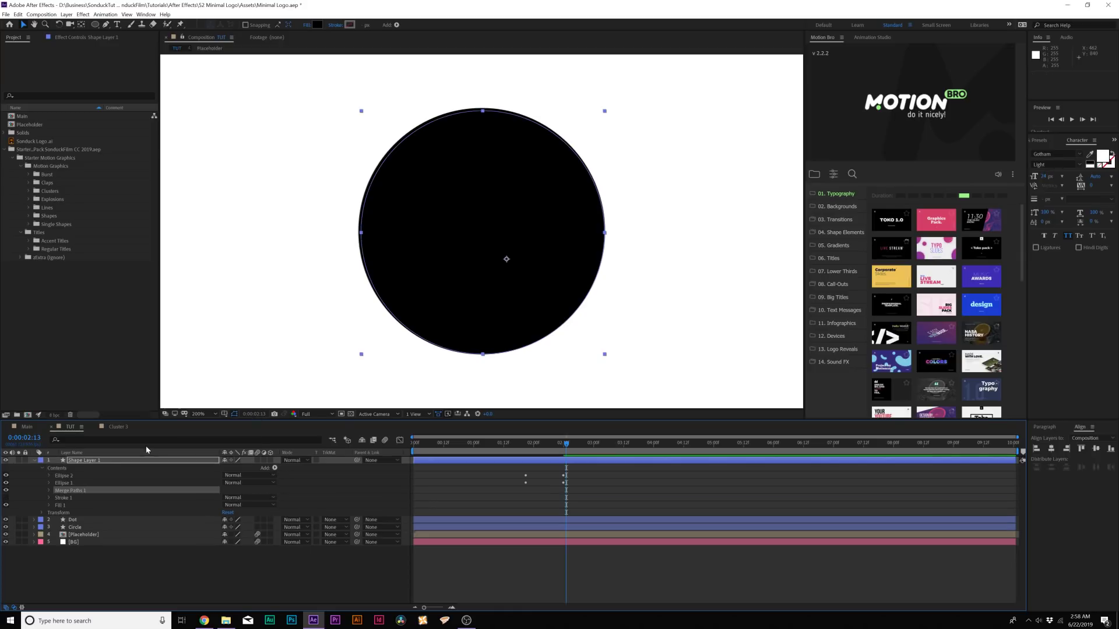
pyautogui.click(50, 492)
pyautogui.click(244, 498)
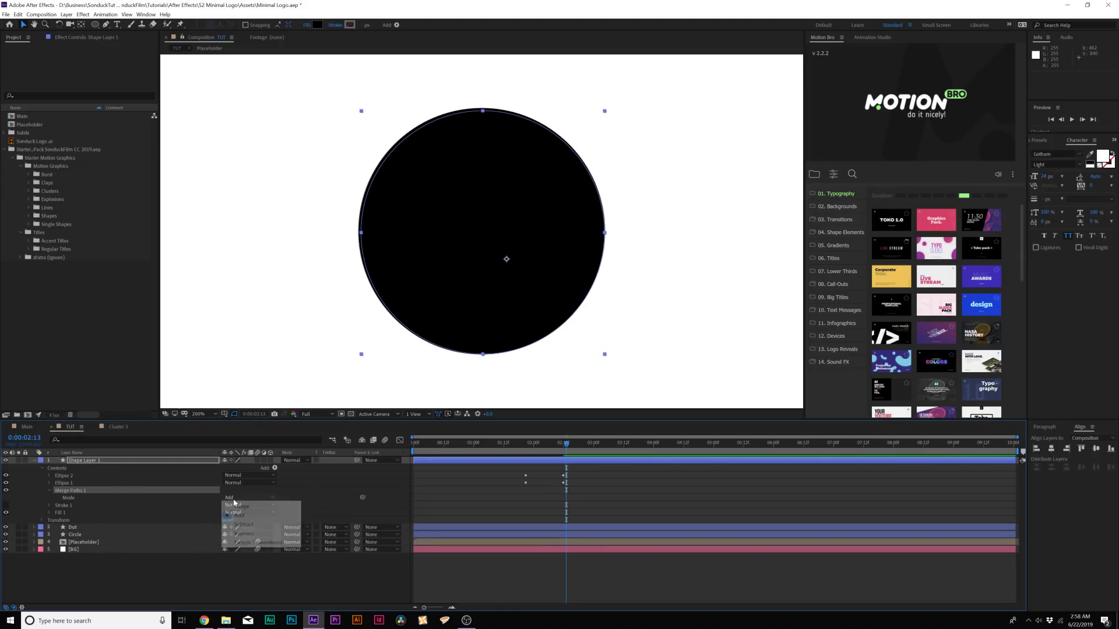
pyautogui.click(236, 521)
# - Stagger the two ellipses' scale keyframes so the circle fills, then hollows out, and preview
pyautogui.press('u')
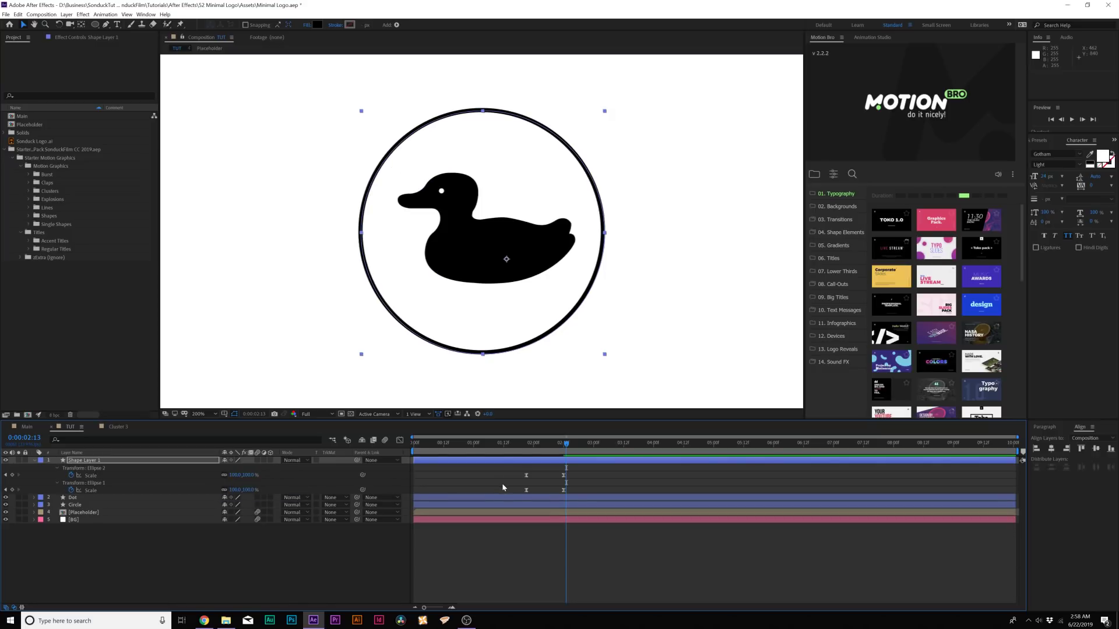
pyautogui.moveTo(502, 486); pyautogui.dragTo(594, 497)
pyautogui.press('space')
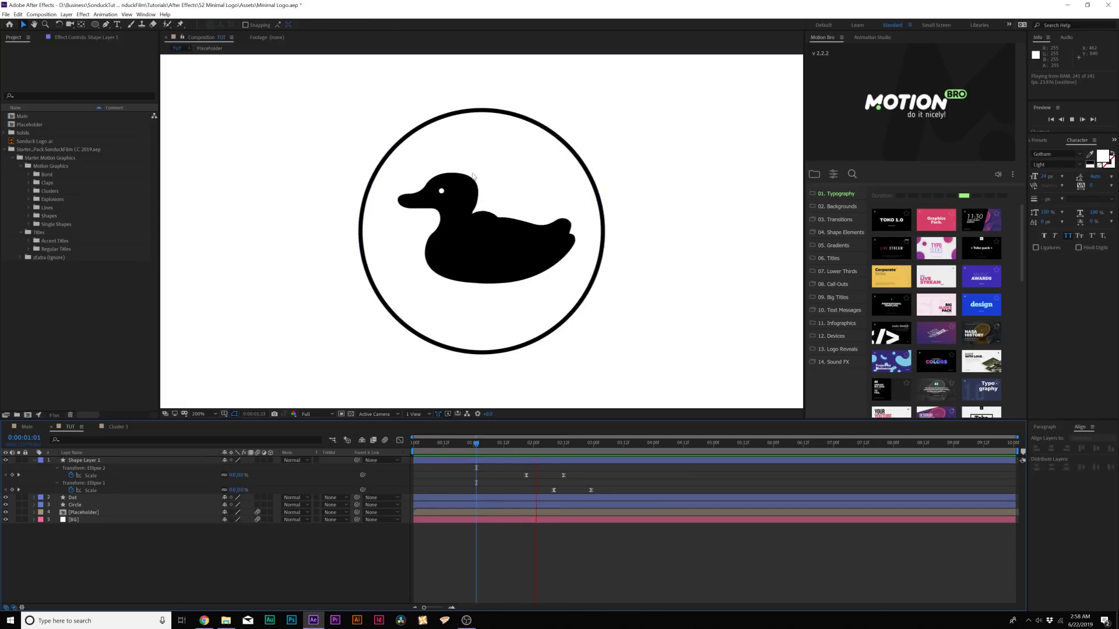
pyautogui.press('space')
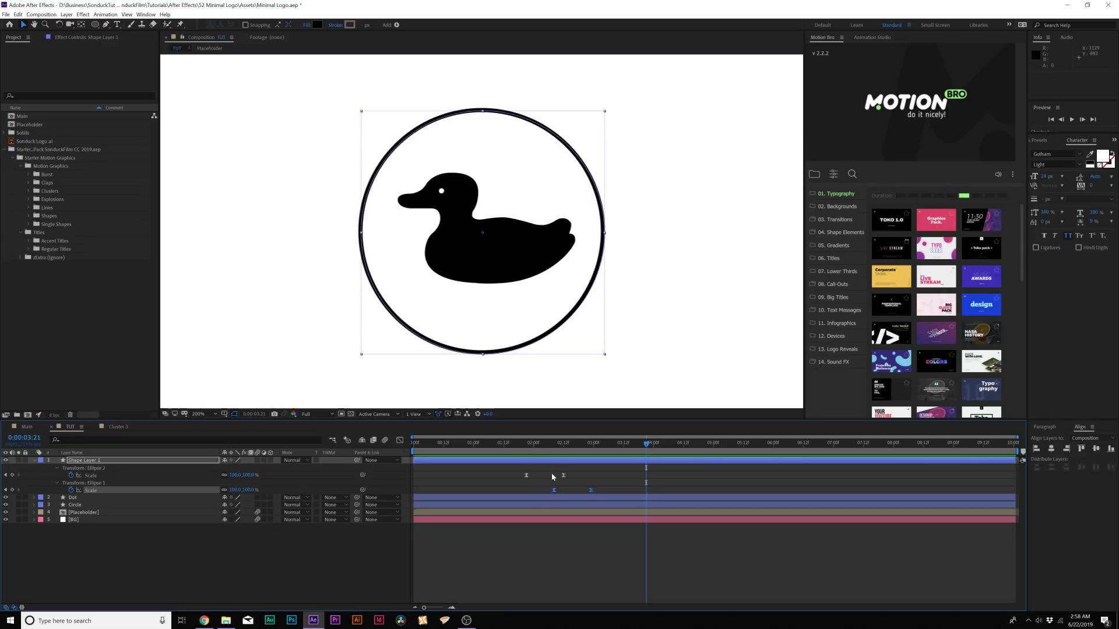
pyautogui.moveTo(552, 472); pyautogui.dragTo(609, 492)
pyautogui.press('space')
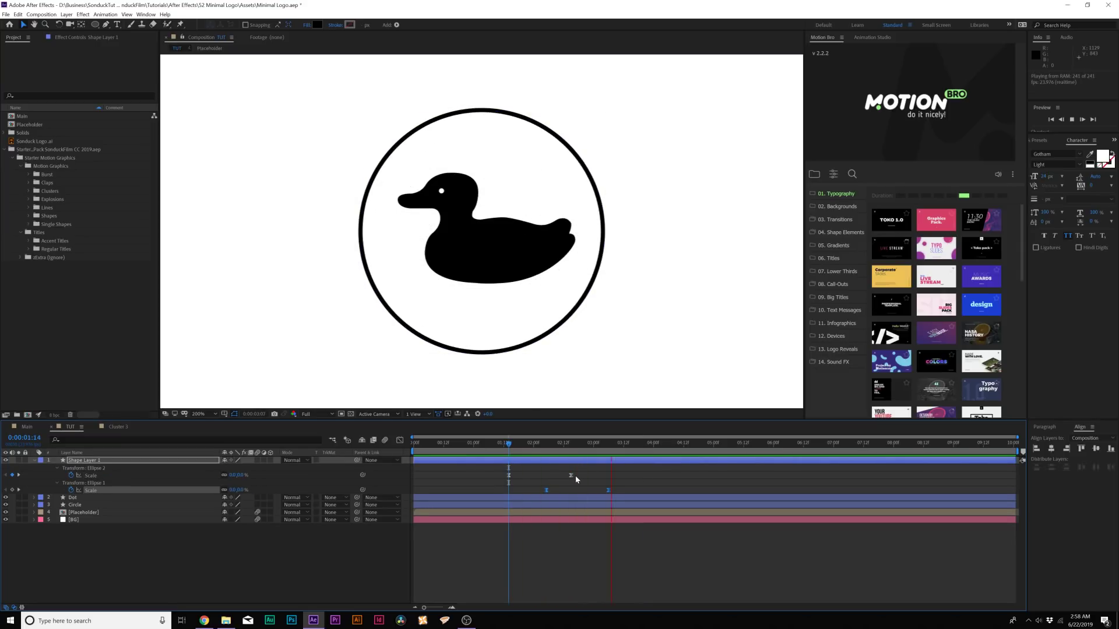
pyautogui.press('space')
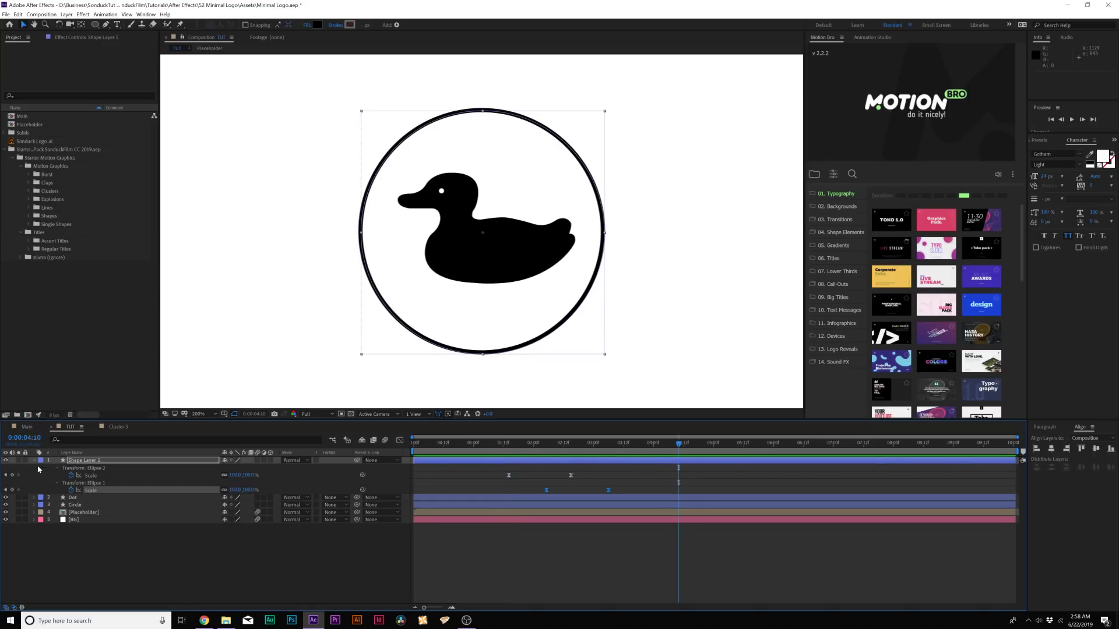
pyautogui.click(36, 462)
pyautogui.moveTo(552, 444); pyautogui.dragTo(574, 446)
pyautogui.click(81, 483)
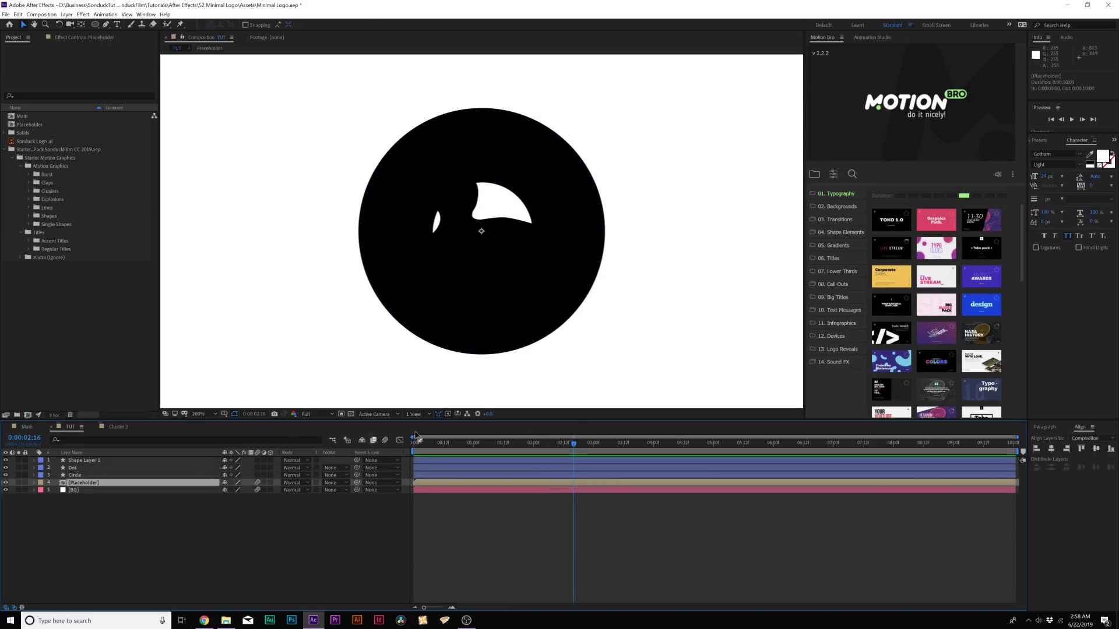
# - Draw a circular ellipse mask around the duck on the Placeholder layer at 0:00:03:01
pyautogui.click(583, 448)
pyautogui.moveTo(592, 448); pyautogui.dragTo(595, 446)
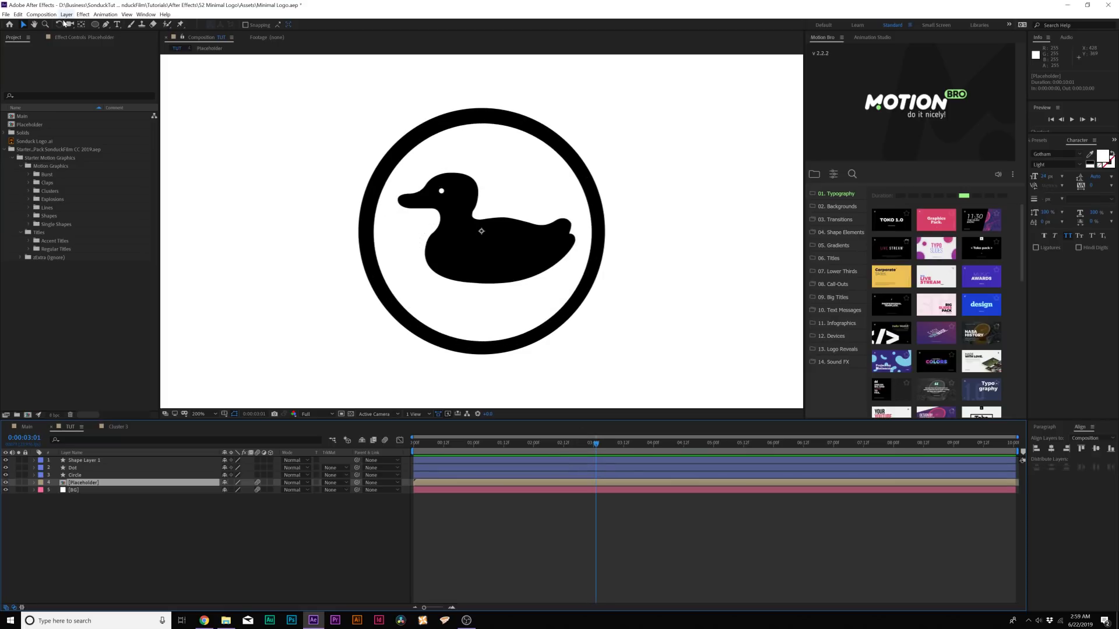
pyautogui.doubleClick(95, 25)
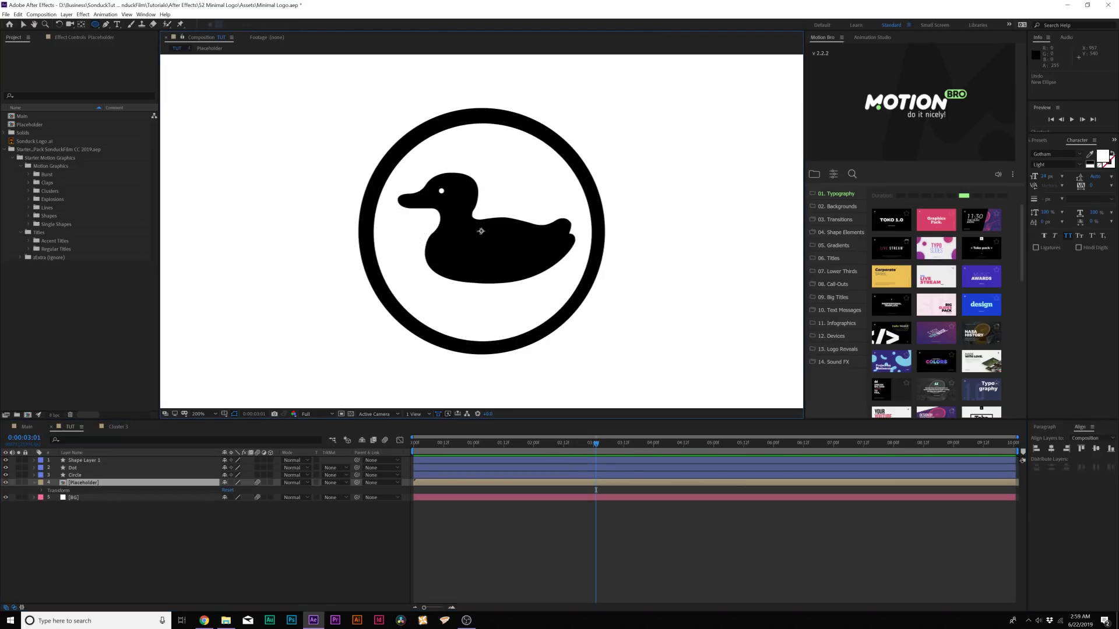
pyautogui.moveTo(481, 232); pyautogui.dragTo(583, 350)
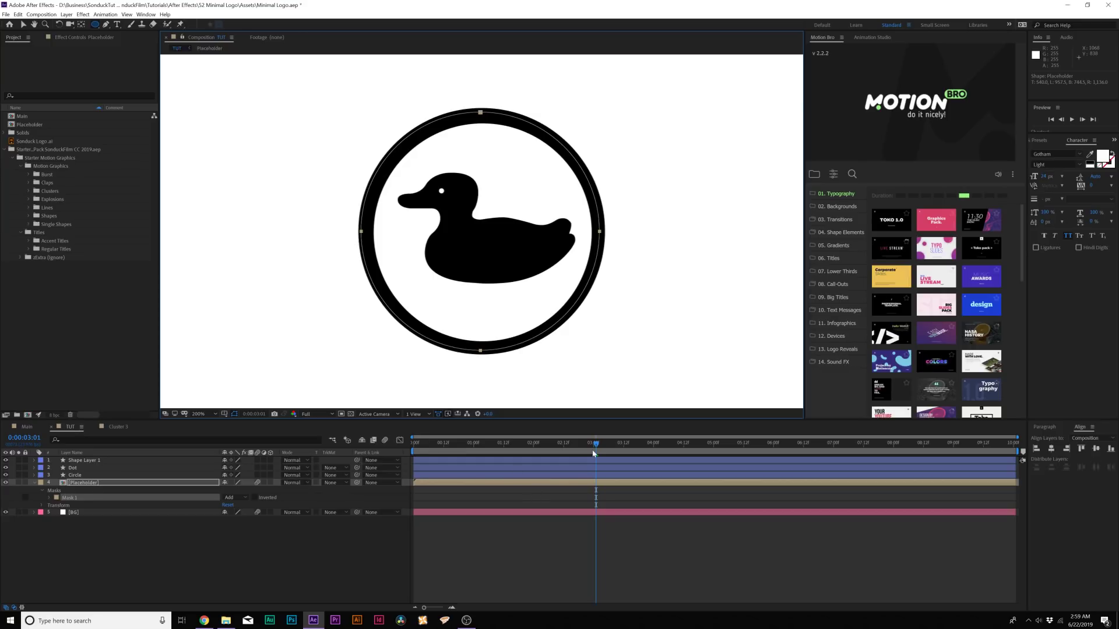
# - Keyframe the Mask Path at 0:00:03:04 and shrink the mask to a small centred circle
pyautogui.moveTo(595, 449); pyautogui.dragTo(602, 450)
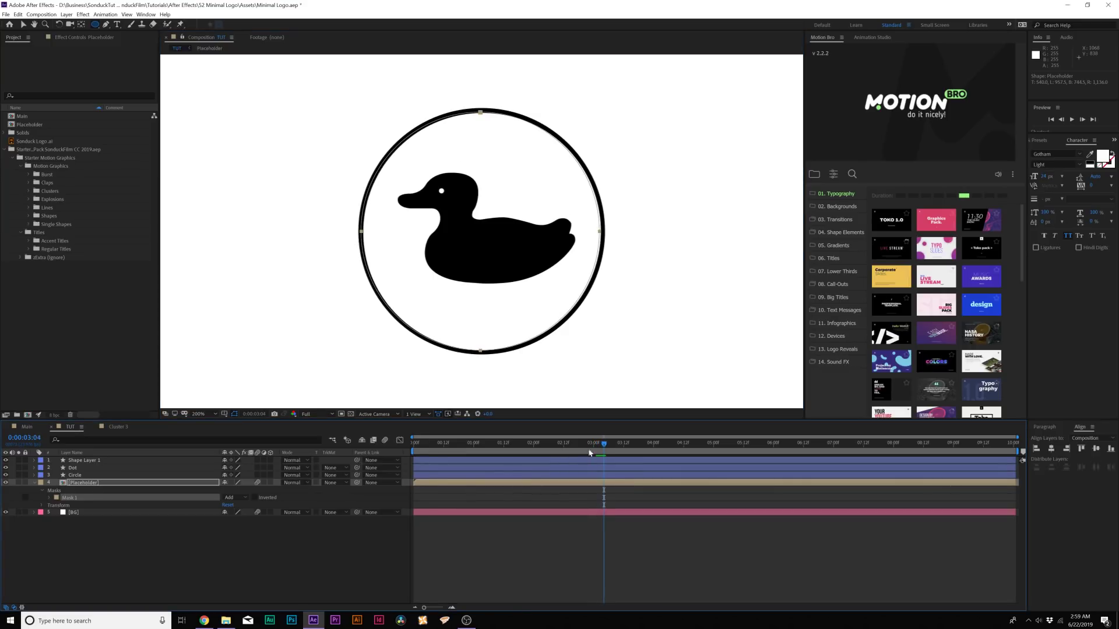
pyautogui.press('m')
pyautogui.click(63, 497)
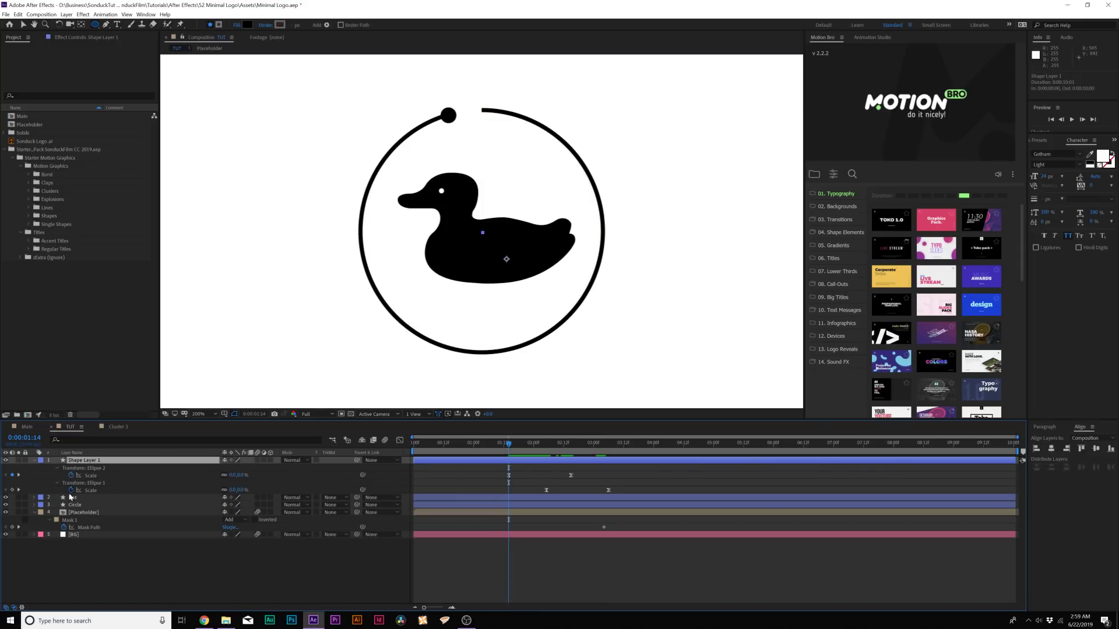
pyautogui.click(89, 527)
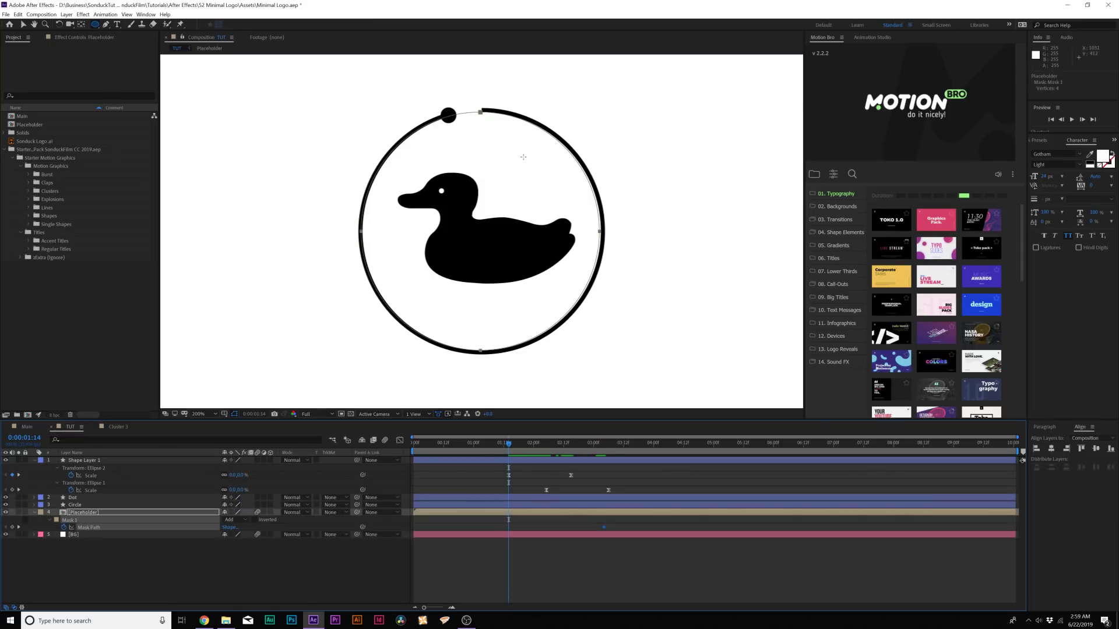
pyautogui.press('v')
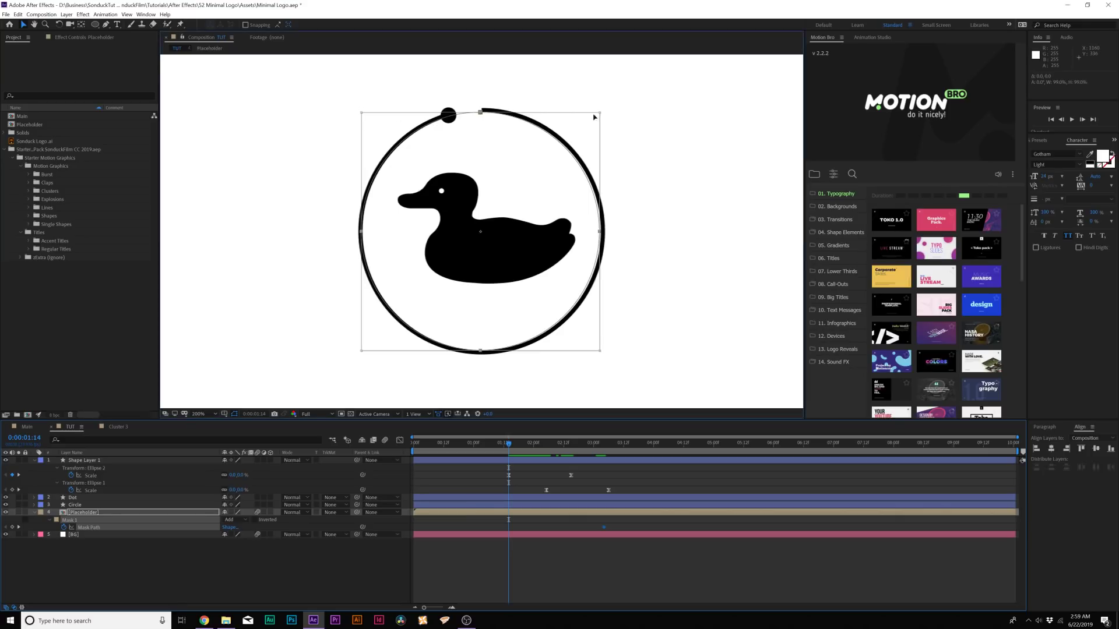
pyautogui.moveTo(597, 112); pyautogui.dragTo(483, 225)
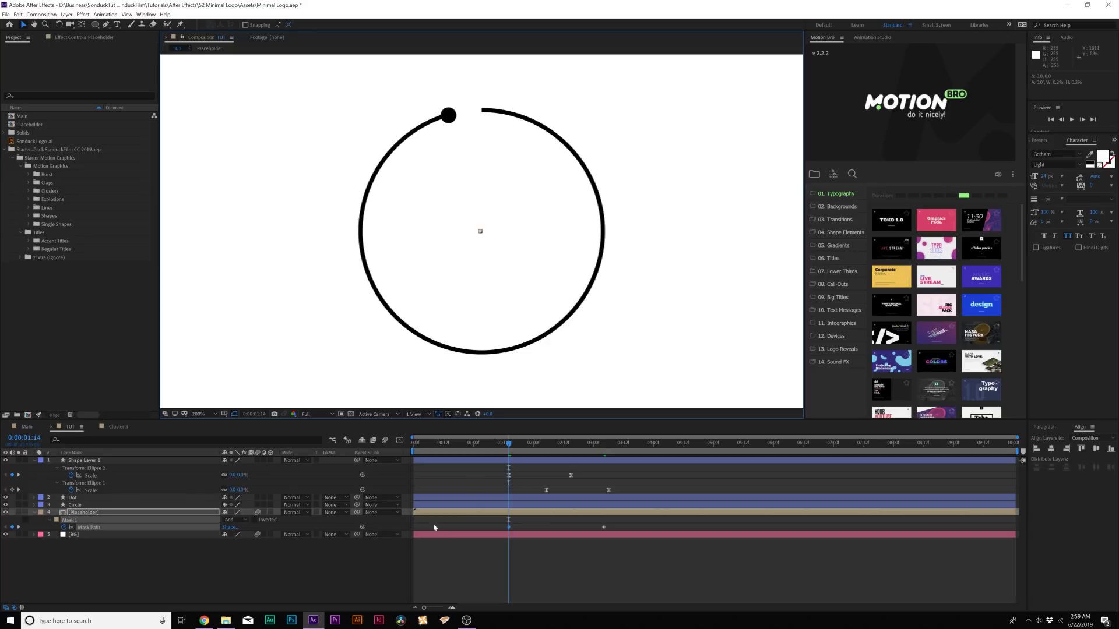
# - Move the Placeholder in-point to 1:14 and align its second mask keyframe with the circle's scale keyframe
pyautogui.moveTo(414, 510); pyautogui.dragTo(507, 510)
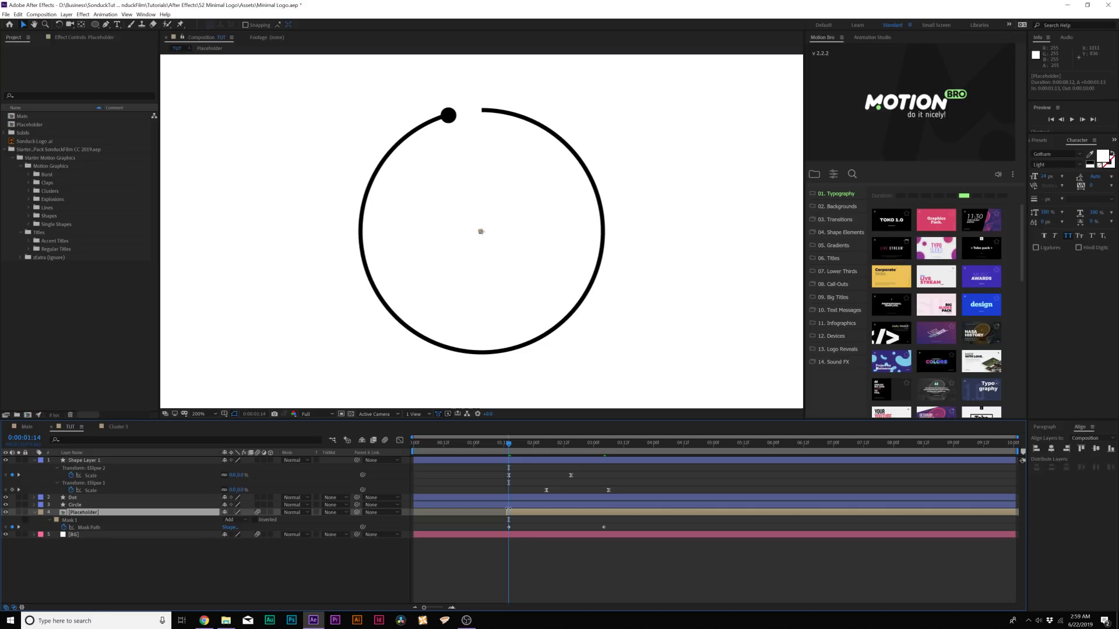
pyautogui.click(605, 528)
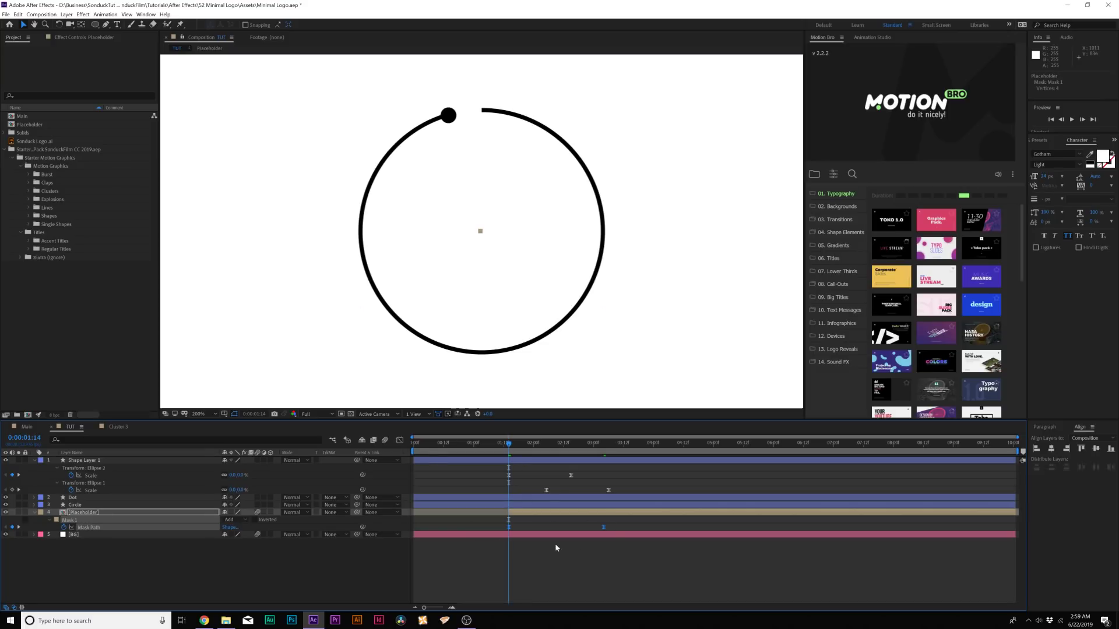
pyautogui.moveTo(603, 527); pyautogui.dragTo(608, 527)
pyautogui.press('space')
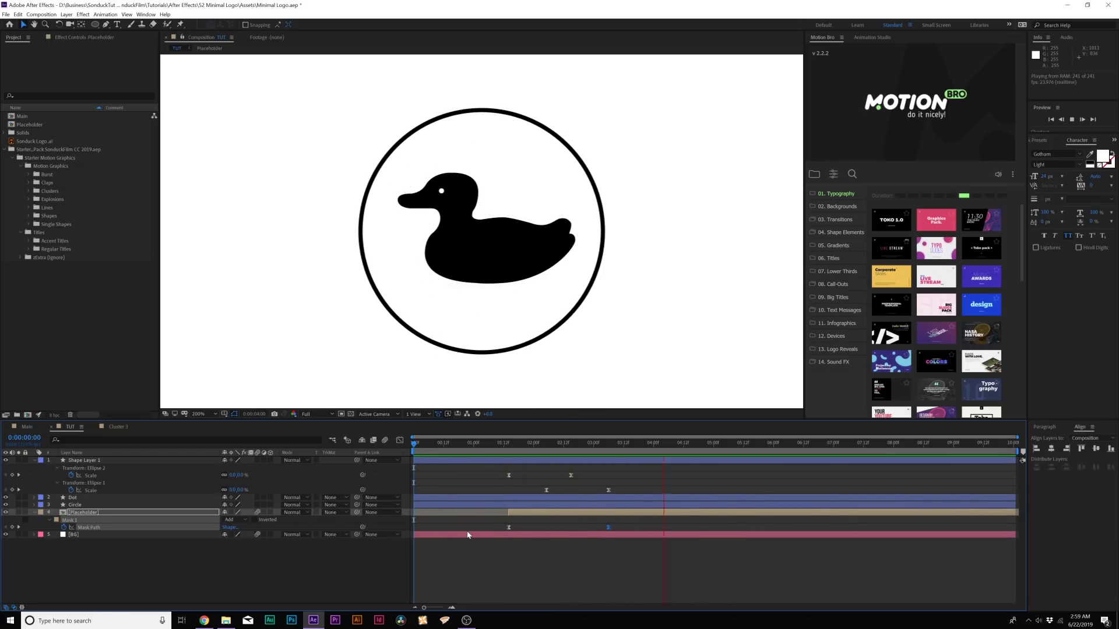
pyautogui.press('space')
pyautogui.click(509, 588)
pyautogui.press('u')
pyautogui.press('/')
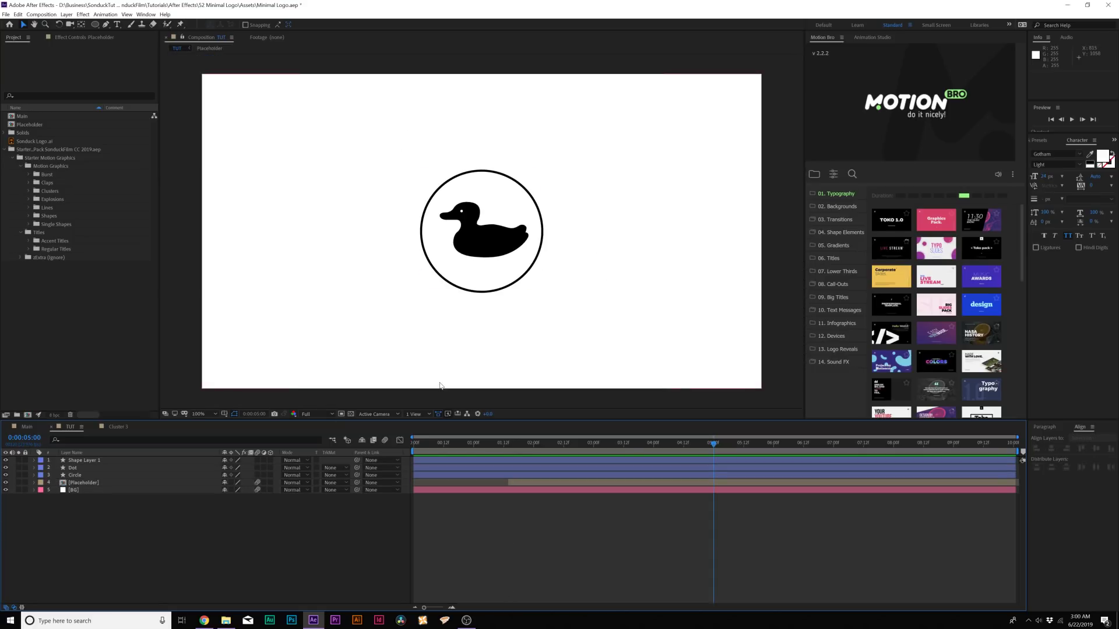
# - Create Null 22 and parent Shape Layer 1 through Placeholder to it
pyautogui.click(66, 14)
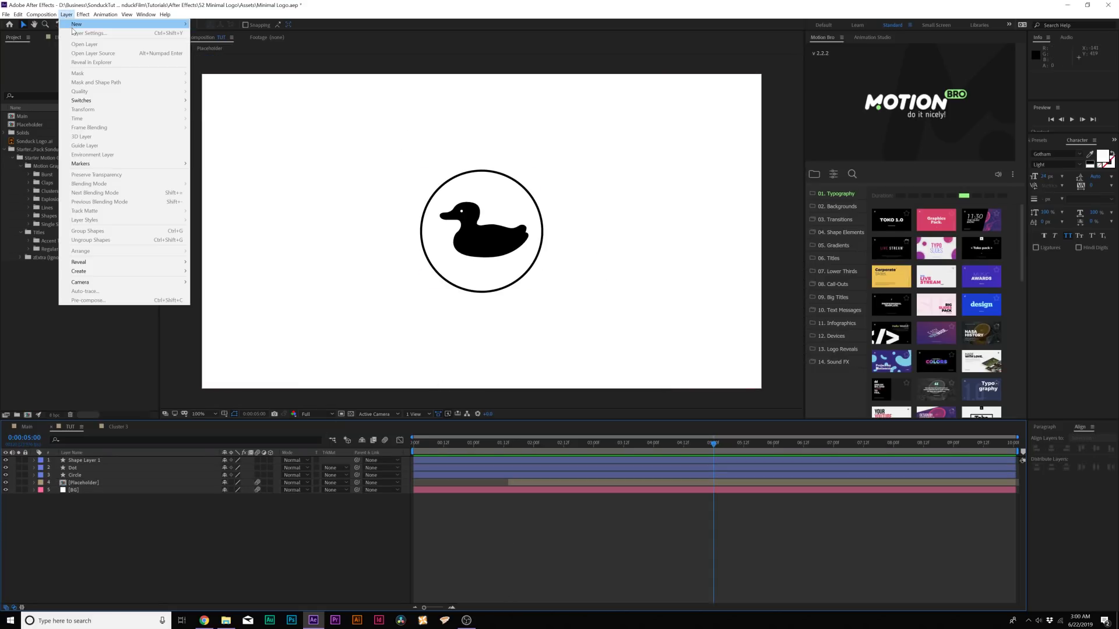
pyautogui.moveTo(146, 24)
pyautogui.click(242, 60)
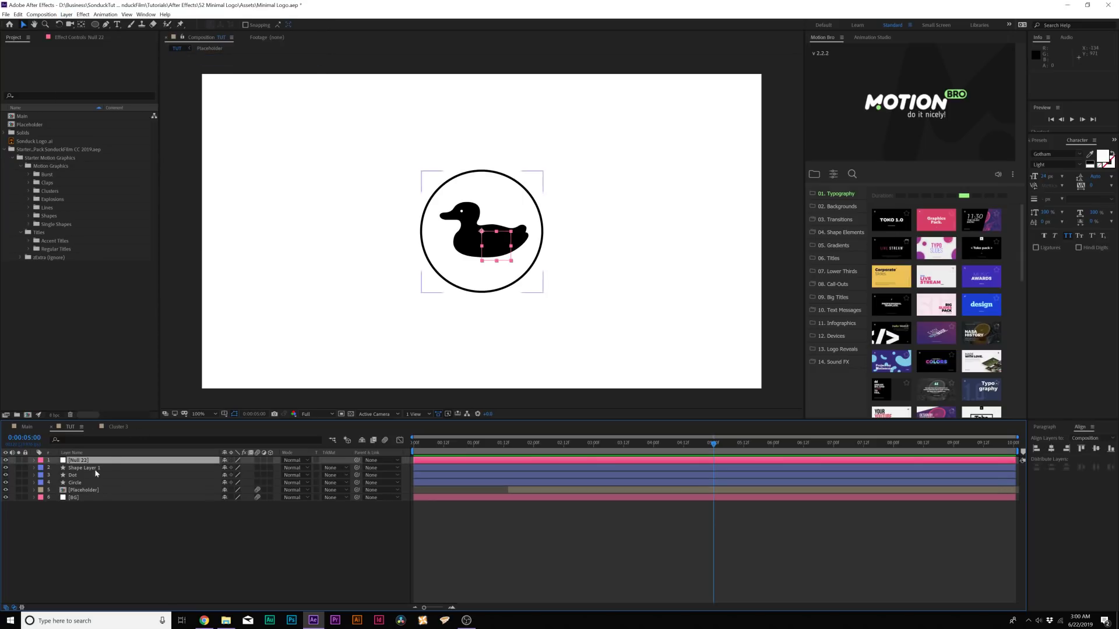
pyautogui.click(82, 490)
pyautogui.keyDown('shift'); pyautogui.click(79, 467); pyautogui.keyUp('shift')
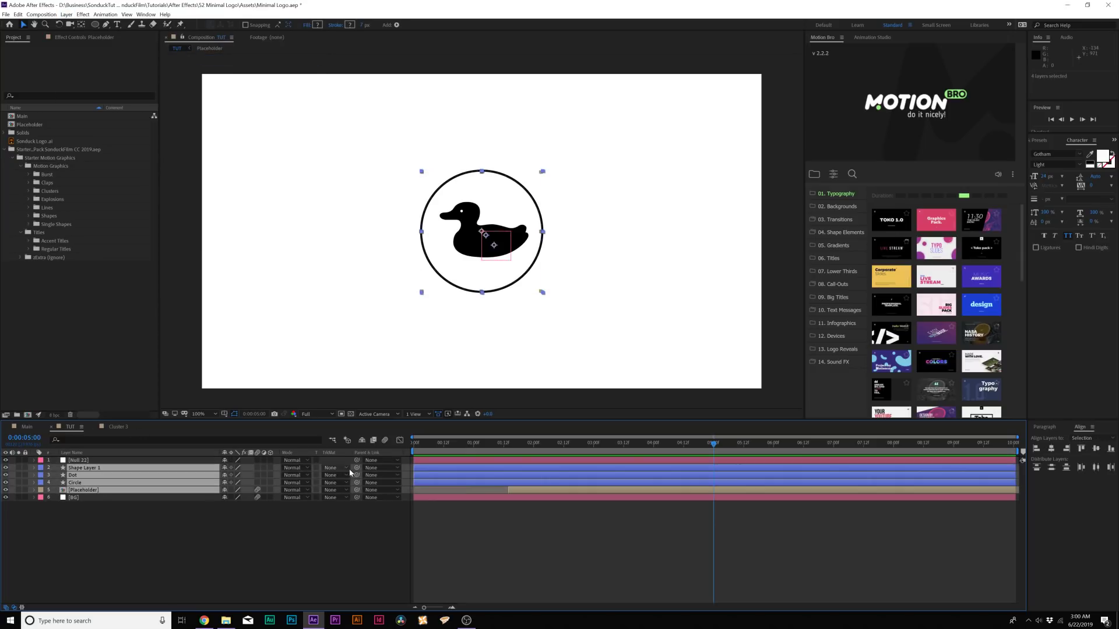
pyautogui.moveTo(357, 468); pyautogui.dragTo(124, 461)
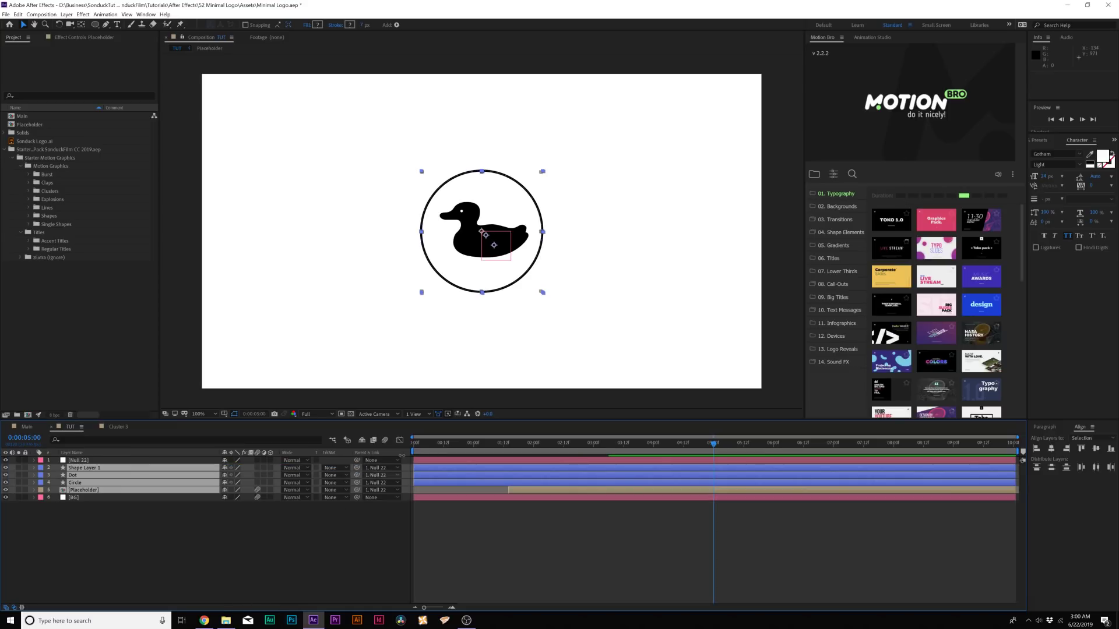
# - Keyframe Null 22's scale at 0:00, reduce it to about 91% at 5:00, and preview
pyautogui.moveTo(430, 452); pyautogui.dragTo(333, 468)
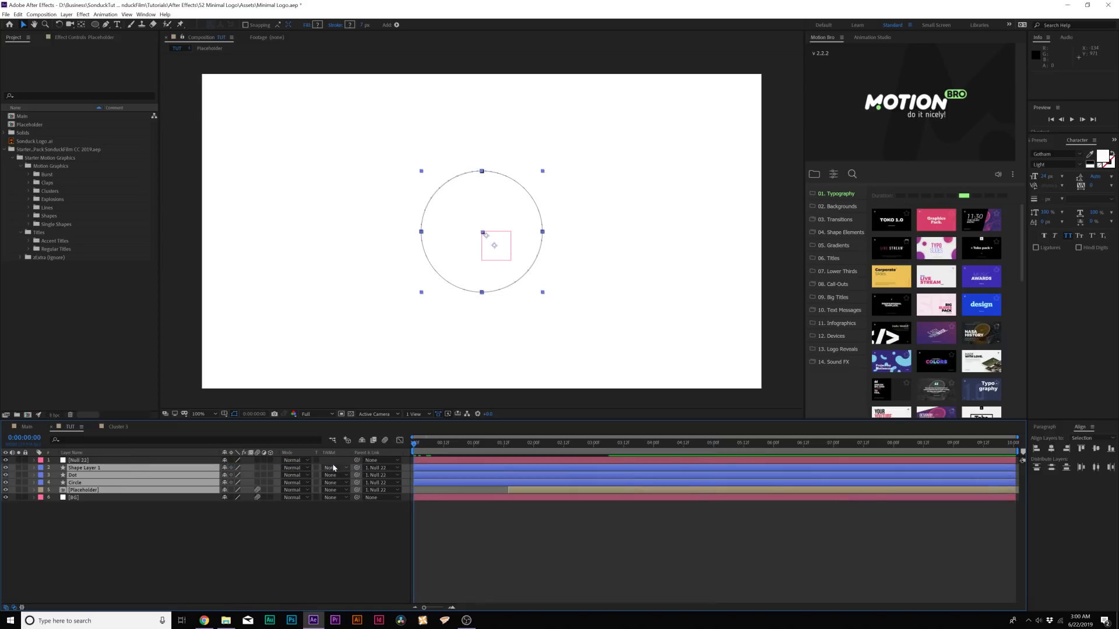
pyautogui.click(74, 461)
pyautogui.press('s')
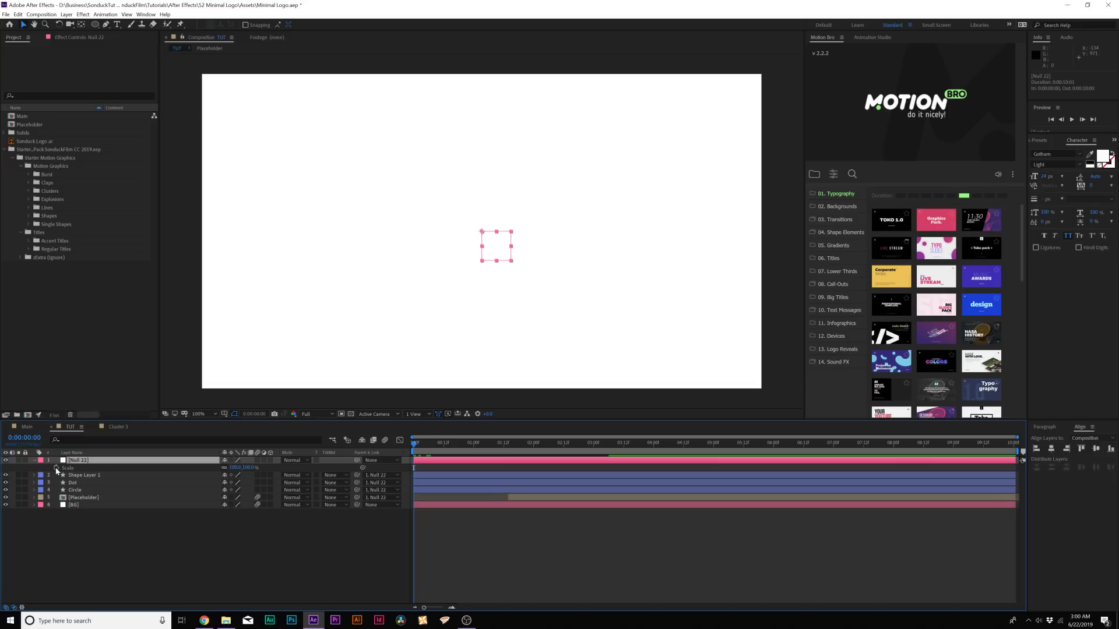
pyautogui.click(57, 468)
pyautogui.click(717, 448)
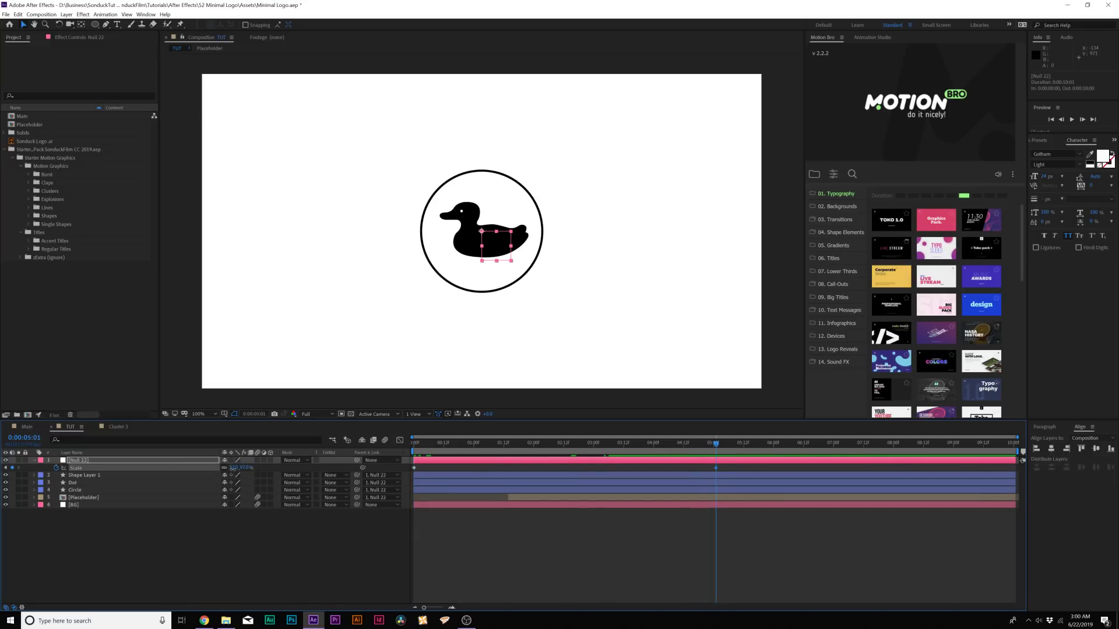
pyautogui.moveTo(232, 469); pyautogui.dragTo(230, 471)
pyautogui.press('space')
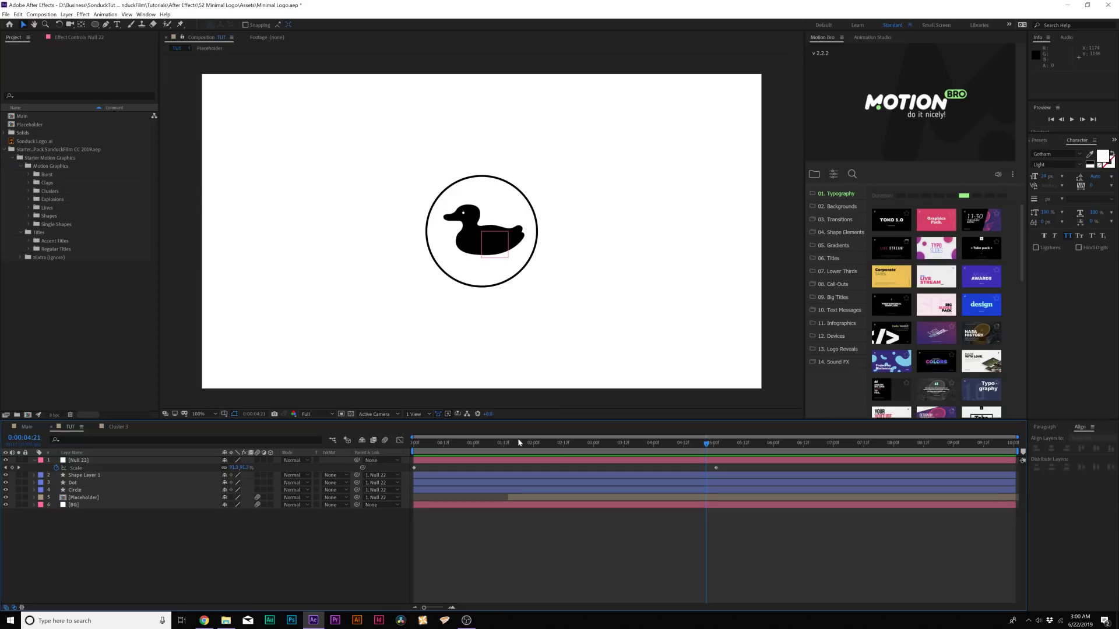
pyautogui.click(27, 427)
pyautogui.press('space')
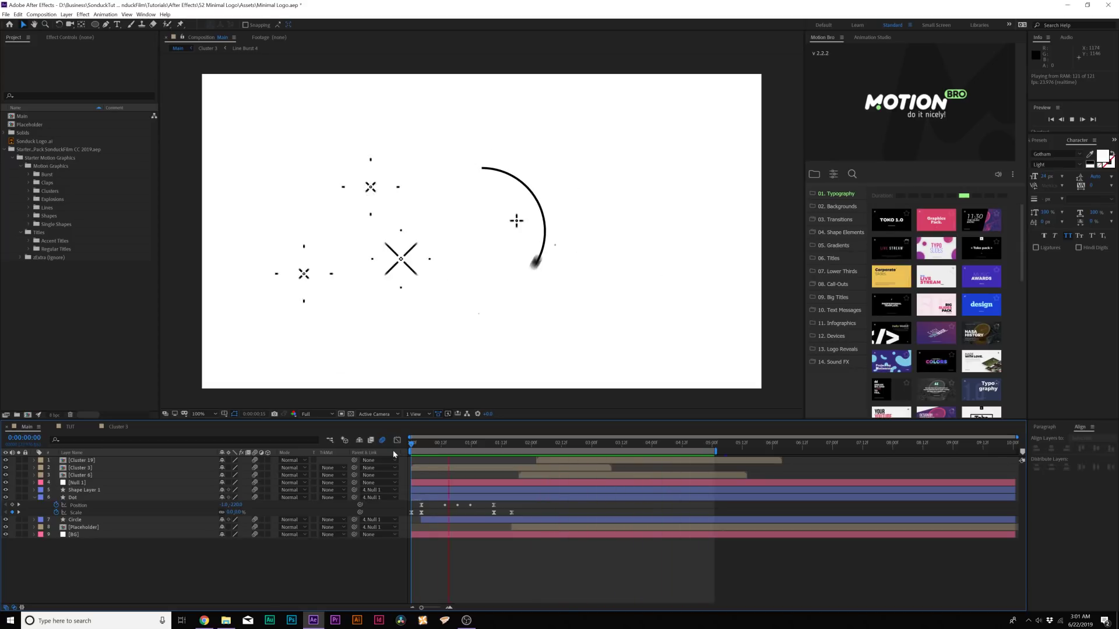
pyautogui.press('space')
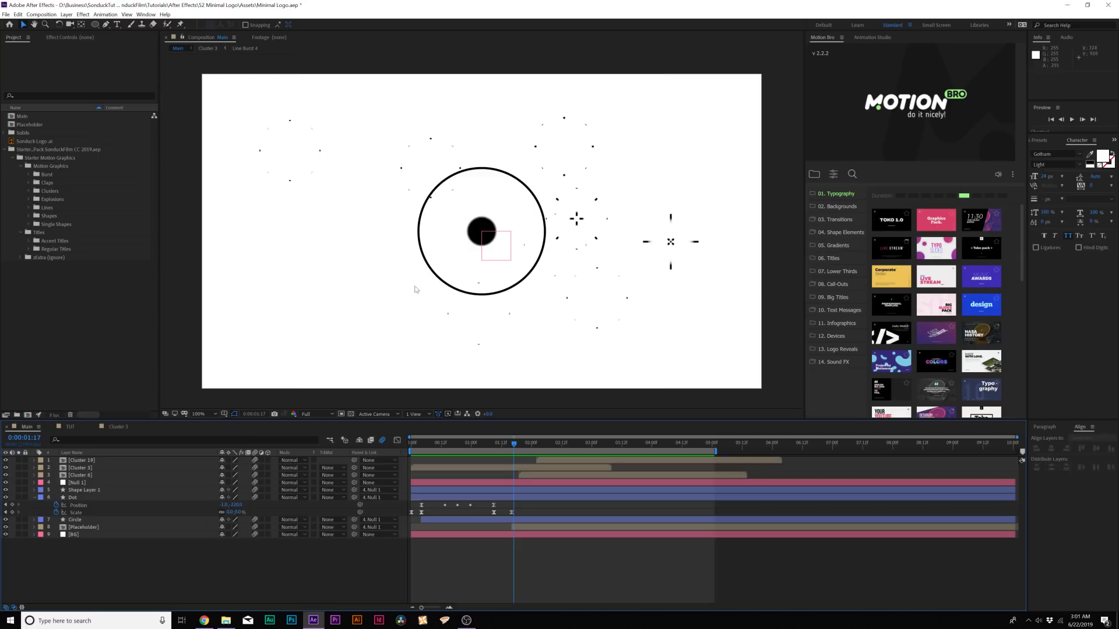
pyautogui.click(444, 443)
pyautogui.press('space')
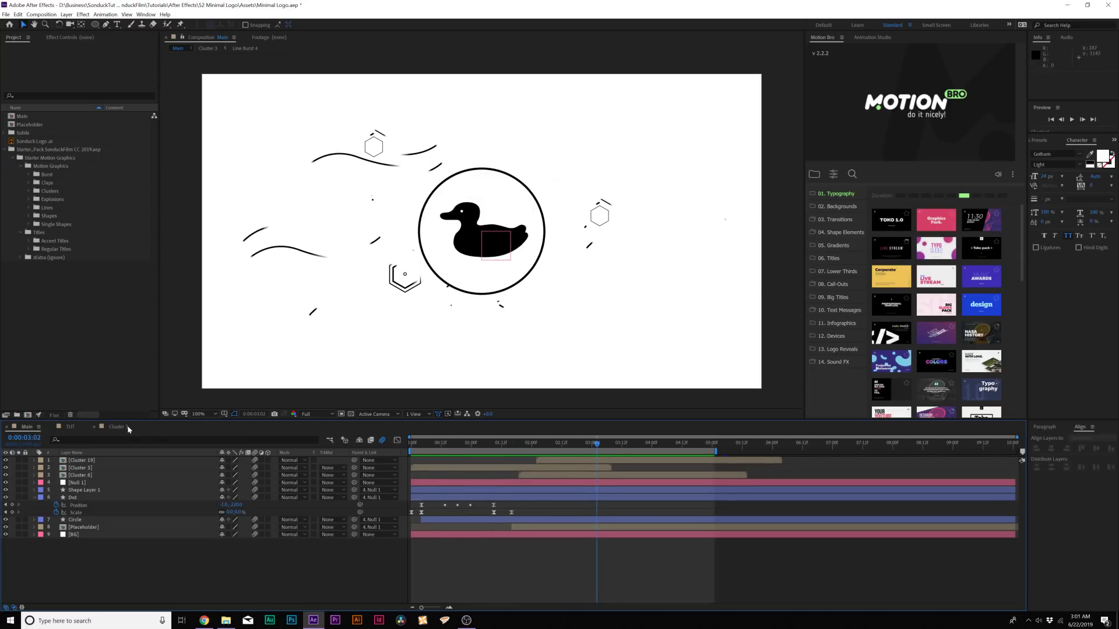
pyautogui.click(70, 427)
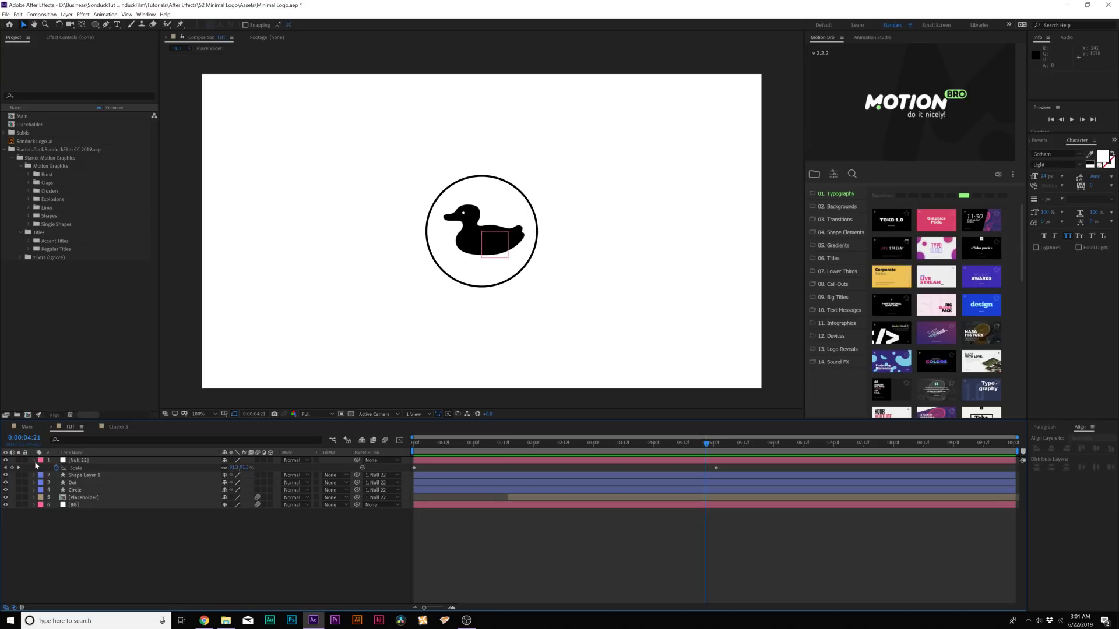
# - Add Cluster 3 and Cluster 6 from the Clusters folder to the TUT composition and preview
pyautogui.click(34, 460)
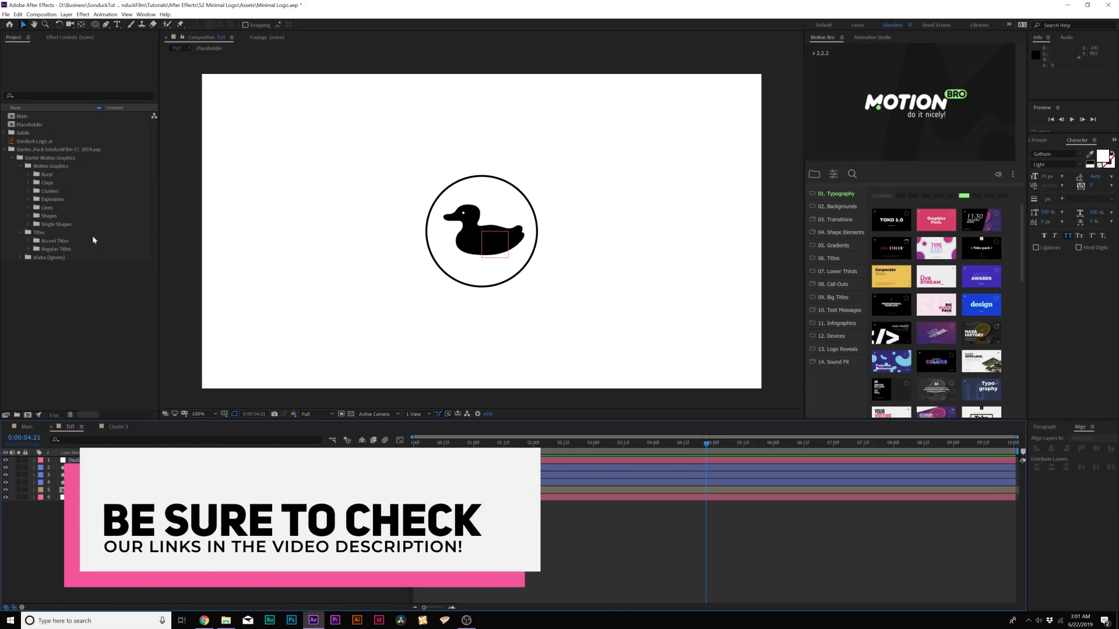
pyautogui.click(28, 194)
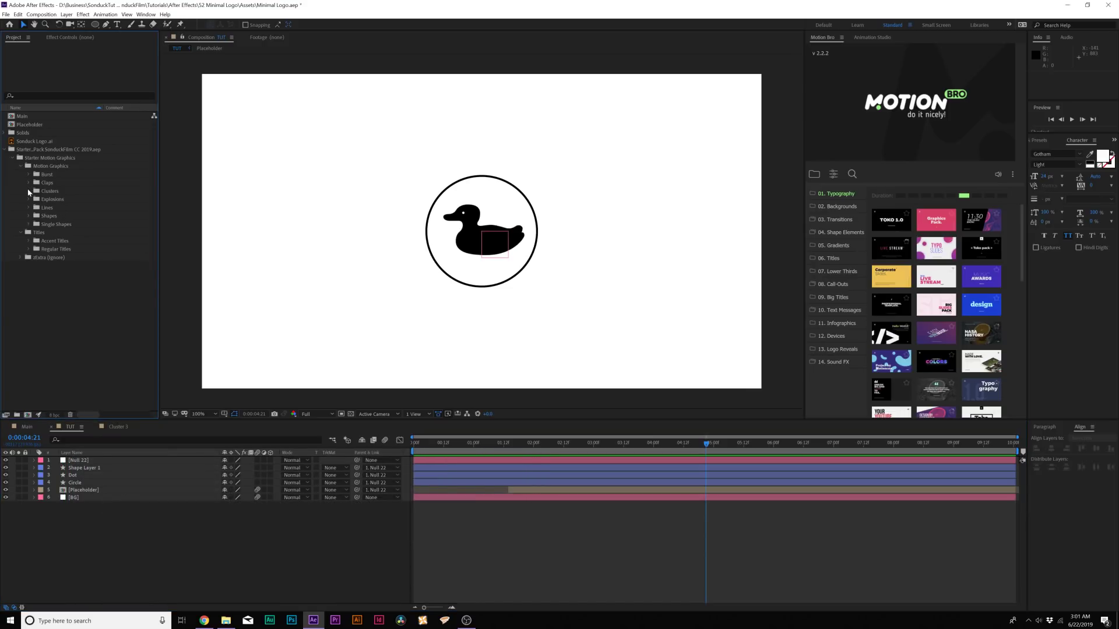
pyautogui.click(28, 190)
pyautogui.moveTo(55, 217); pyautogui.dragTo(122, 461)
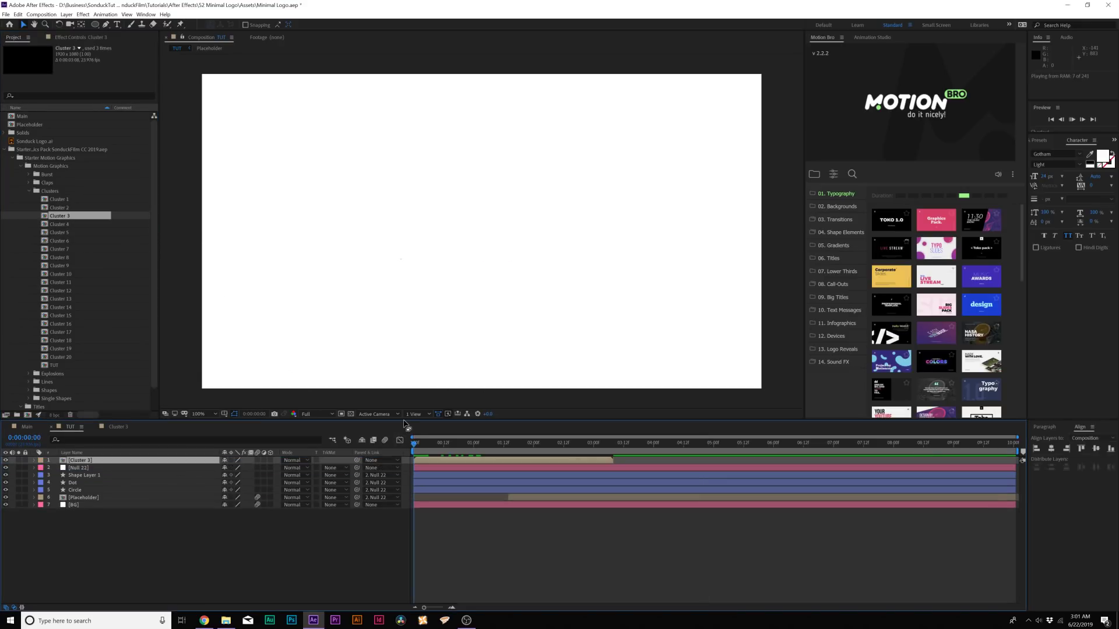
pyautogui.press('space')
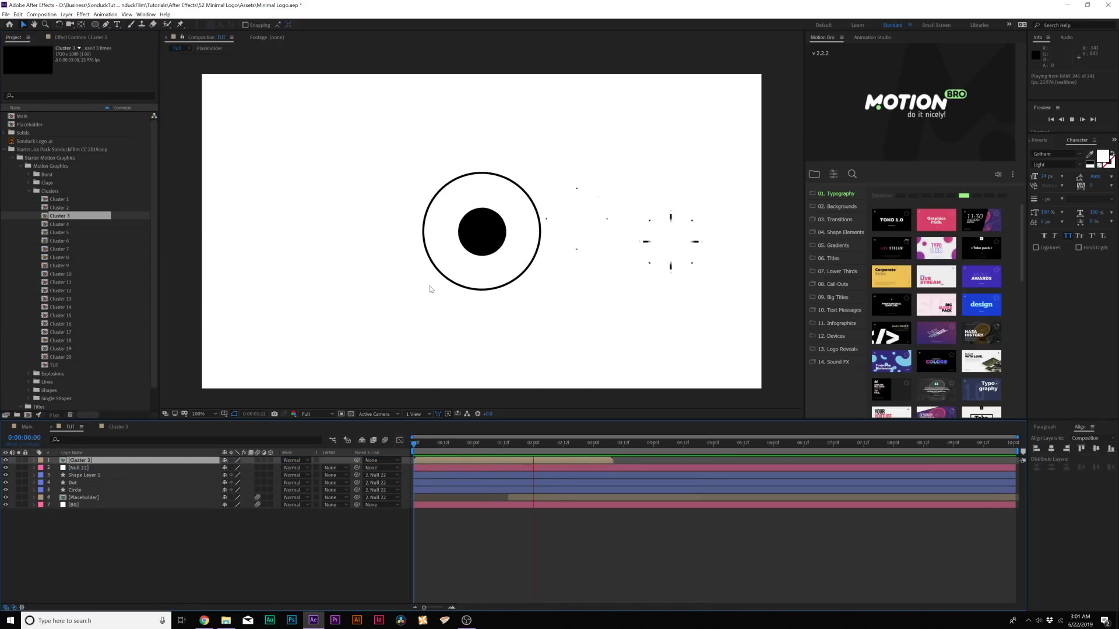
pyautogui.press('space')
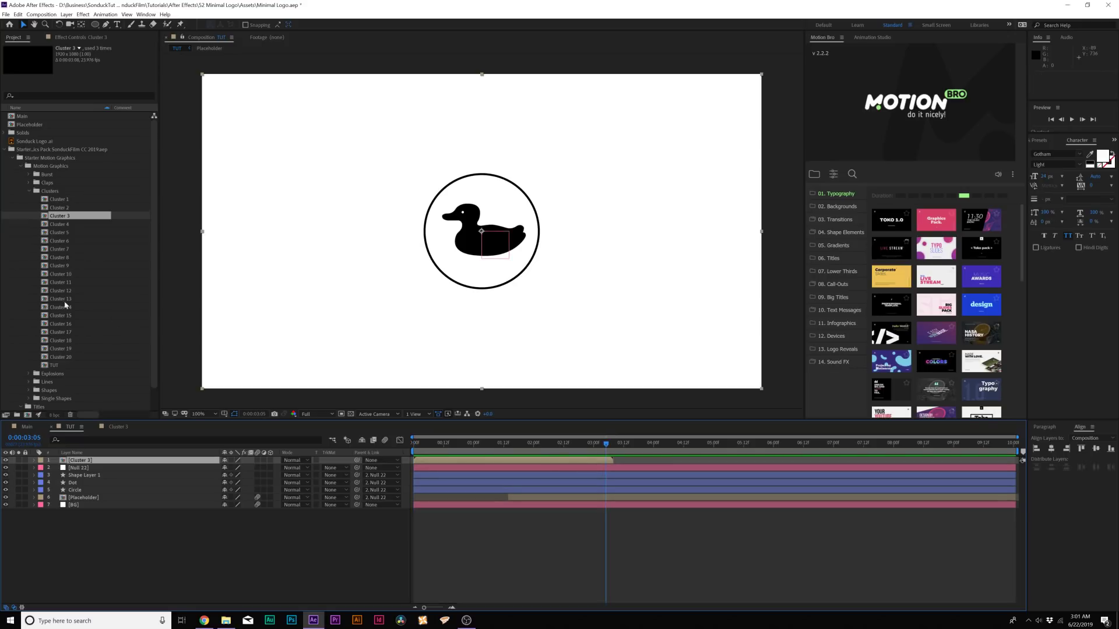
pyautogui.moveTo(61, 240); pyautogui.dragTo(606, 458)
pyautogui.press('space')
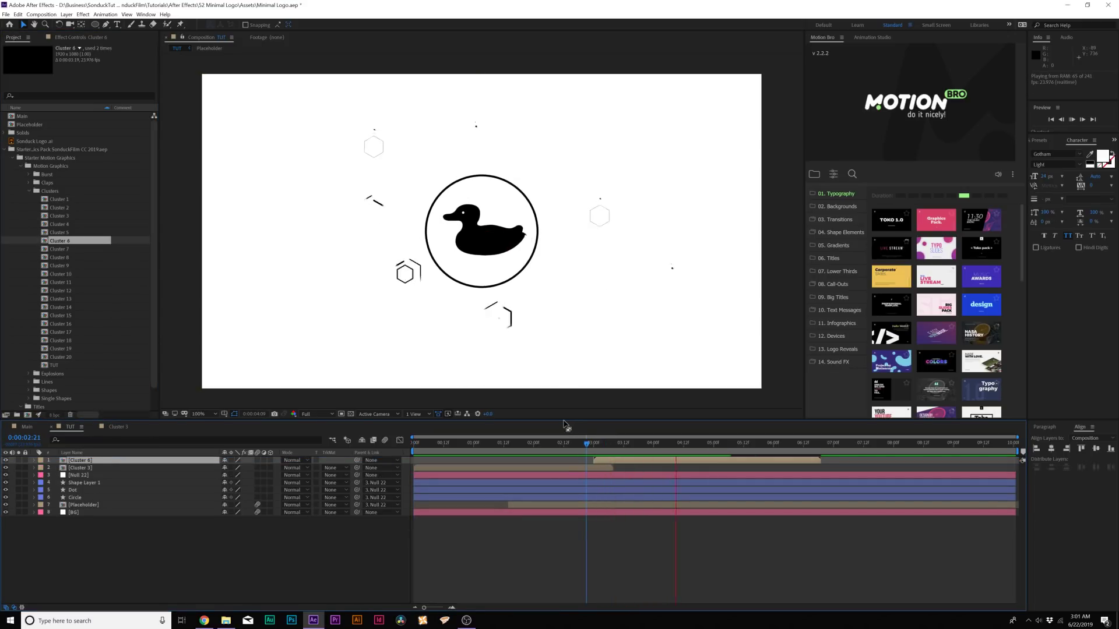
# - Add Cluster 19, delay it to start near 01:12, and preview the result
pyautogui.moveTo(61, 348); pyautogui.dragTo(227, 460)
pyautogui.moveTo(584, 463); pyautogui.dragTo(674, 464)
pyautogui.click(417, 449)
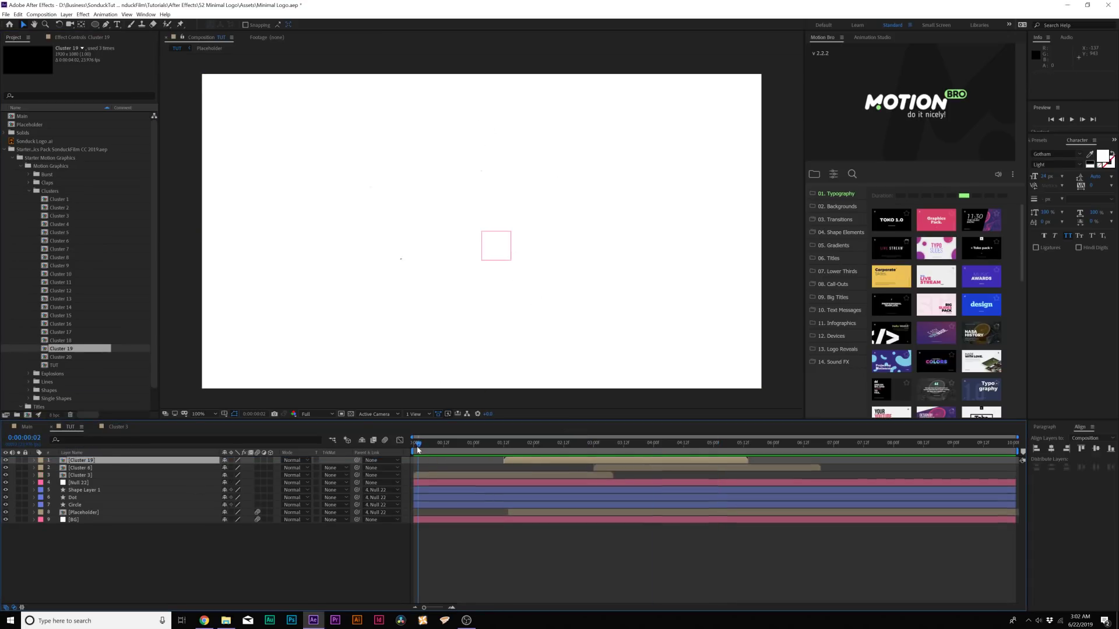
pyautogui.press('space')
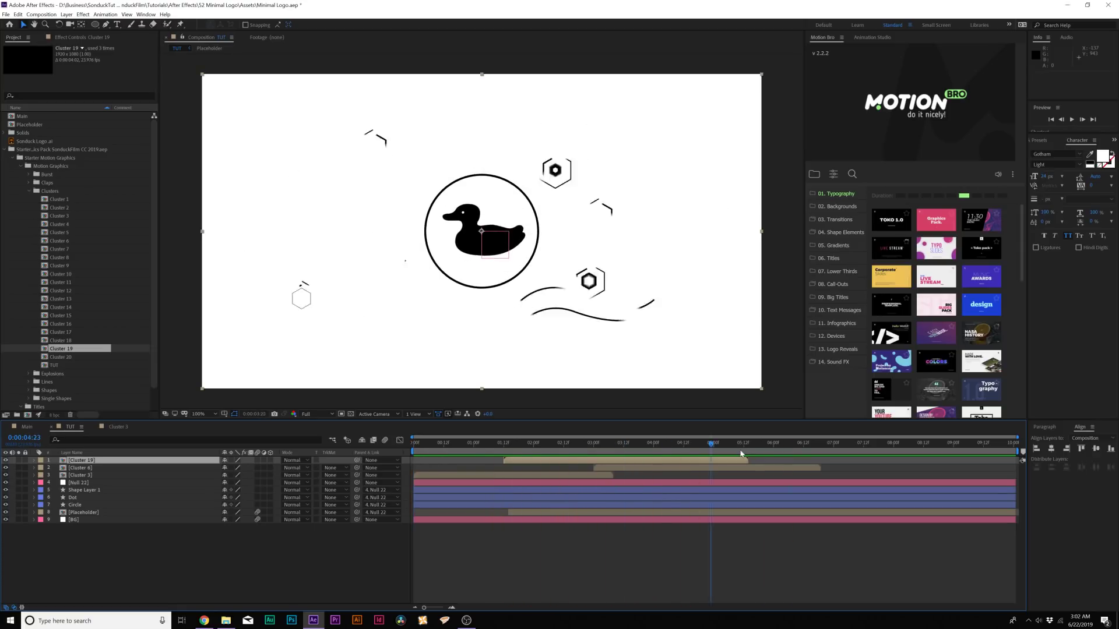
pyautogui.press('space')
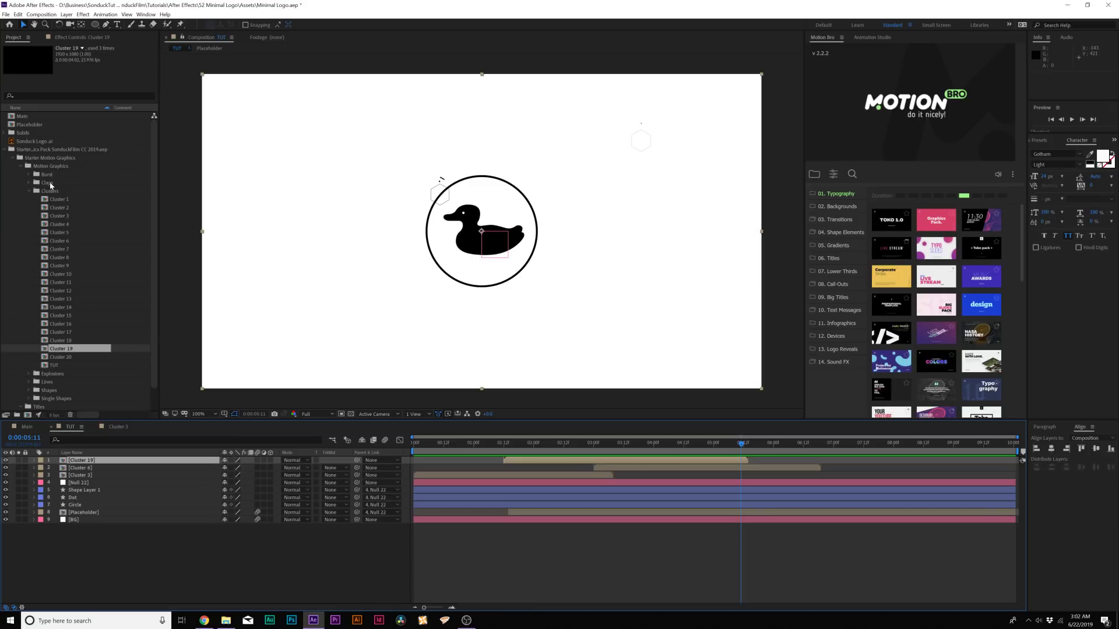
pyautogui.click(30, 191)
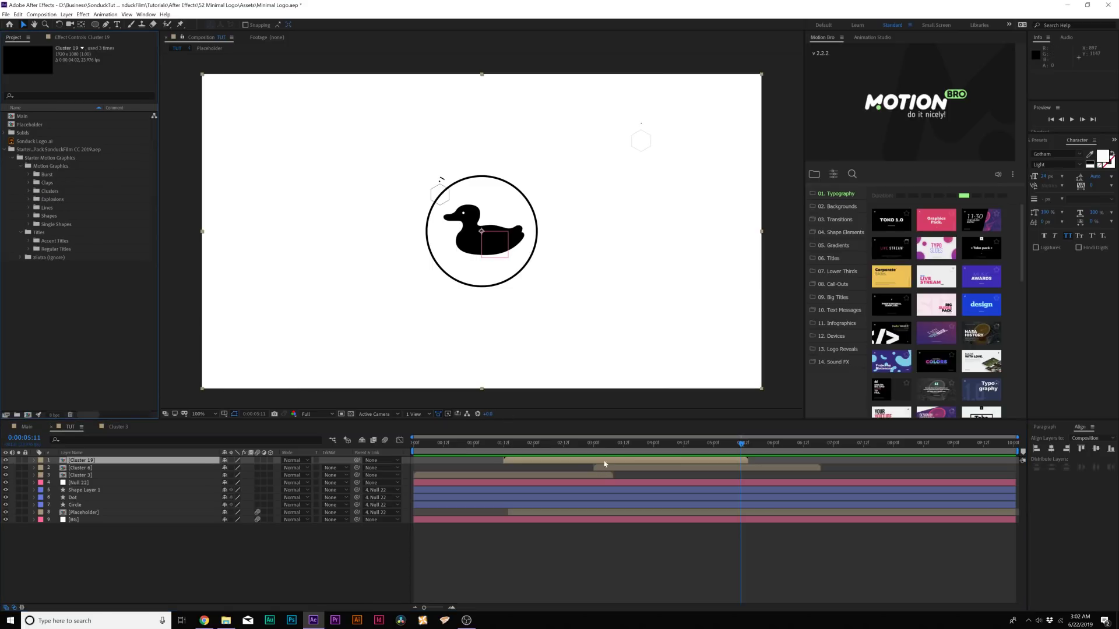
pyautogui.click(608, 443)
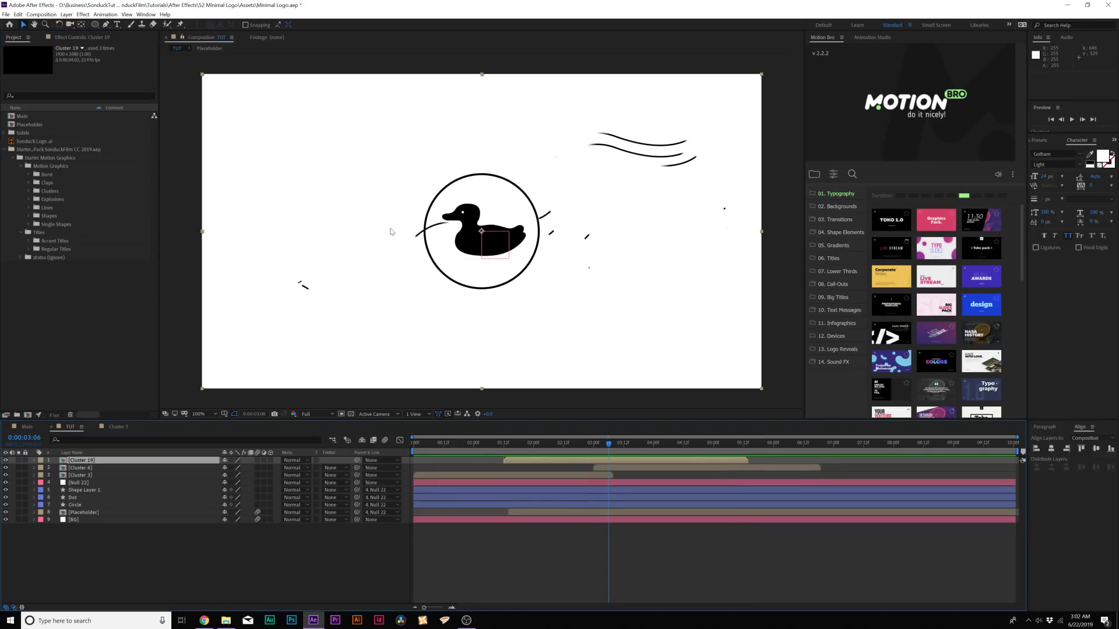